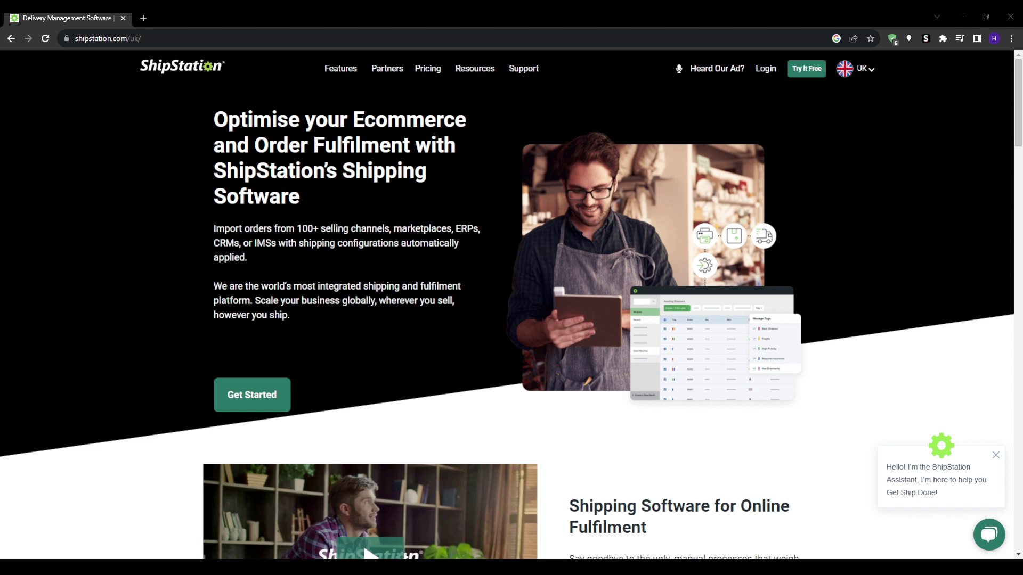
- Highlight the homepage hero heading and its two intro paragraphs
{"action": "left_click_drag", "start_coordinate": [215, 123], "coordinate": [401, 201]}
{"action": "left_click", "coordinate": [355, 212]}
{"action": "left_click_drag", "start_coordinate": [330, 320], "coordinate": [98, 289]}
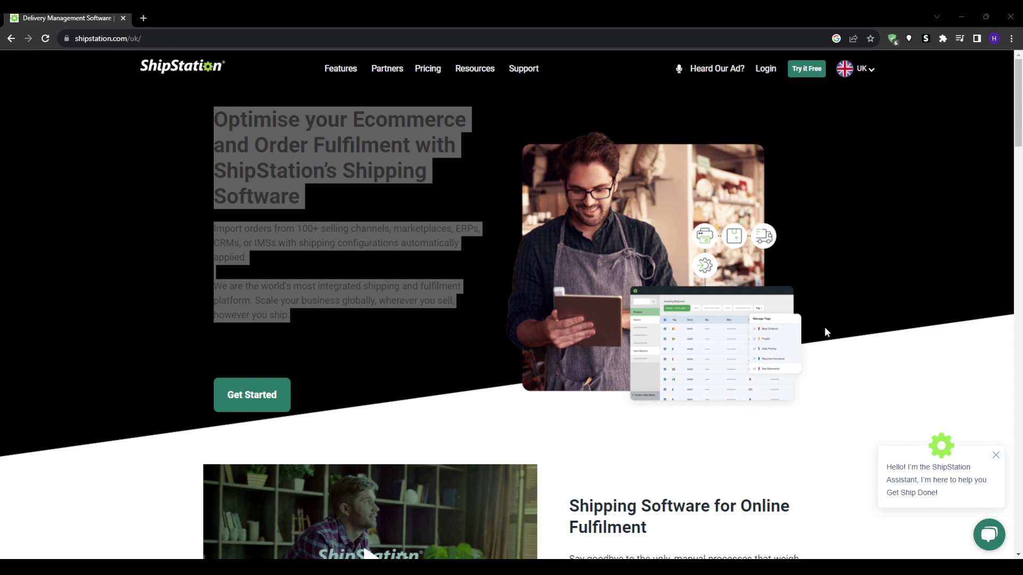
- Scroll down the homepage to the footer and go to the View Features page
{"action": "scroll", "coordinate": [119, 372], "scroll_direction": "down", "scroll_amount": 7}
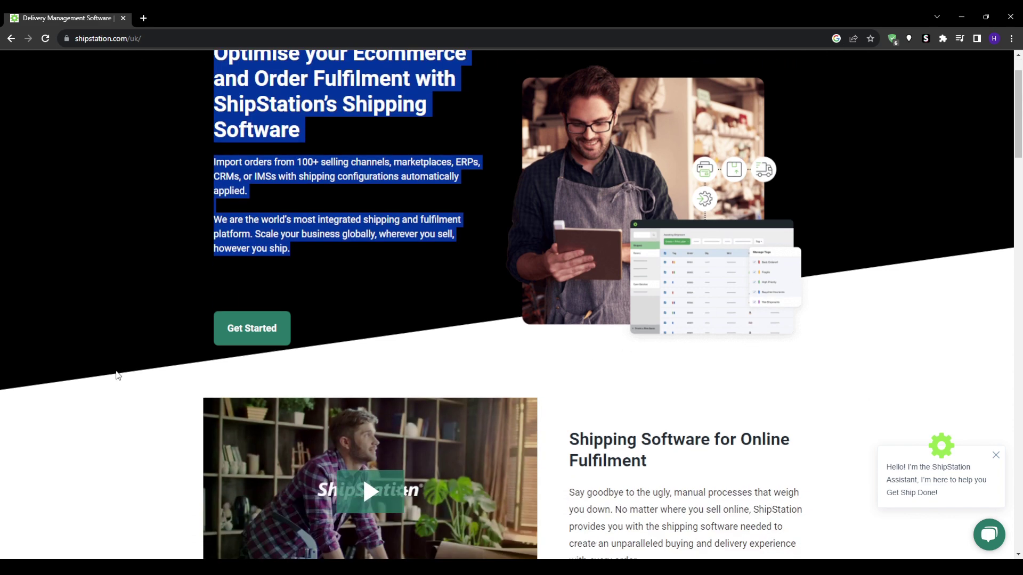
{"action": "scroll", "coordinate": [116, 384], "scroll_direction": "down", "scroll_amount": 3}
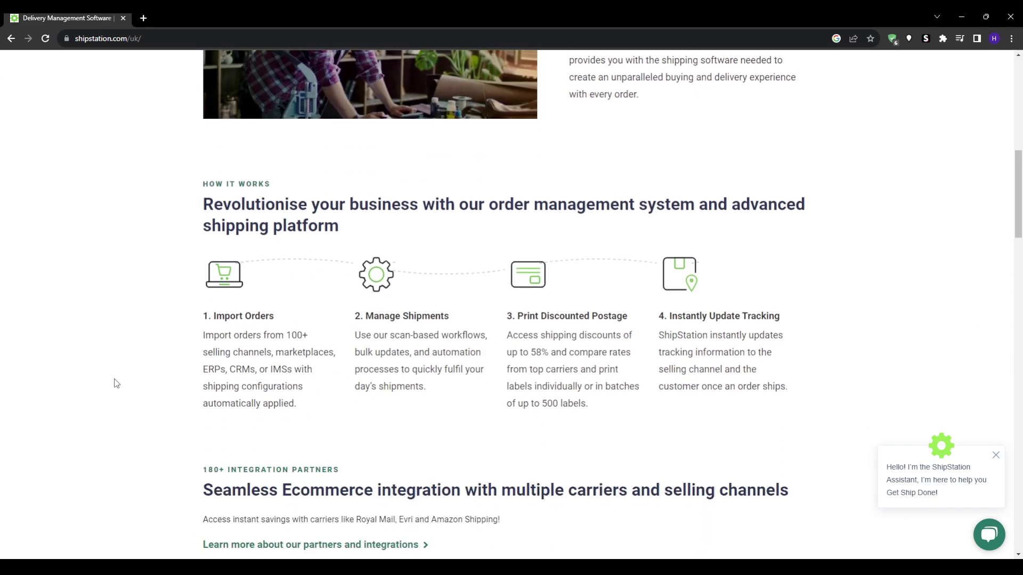
{"action": "scroll", "coordinate": [116, 383], "scroll_direction": "down", "scroll_amount": 2}
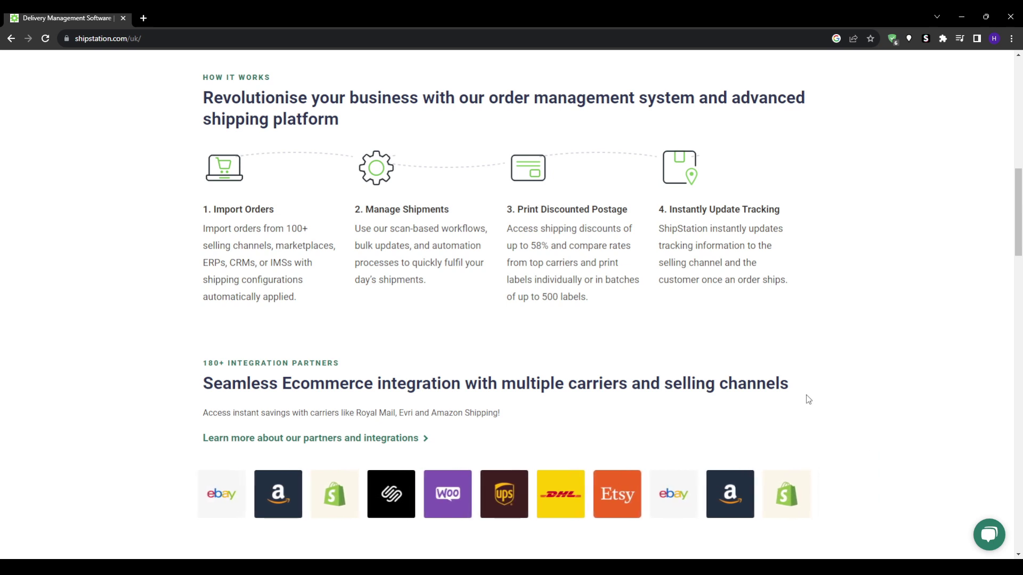
{"action": "scroll", "coordinate": [804, 399], "scroll_direction": "down", "scroll_amount": 5}
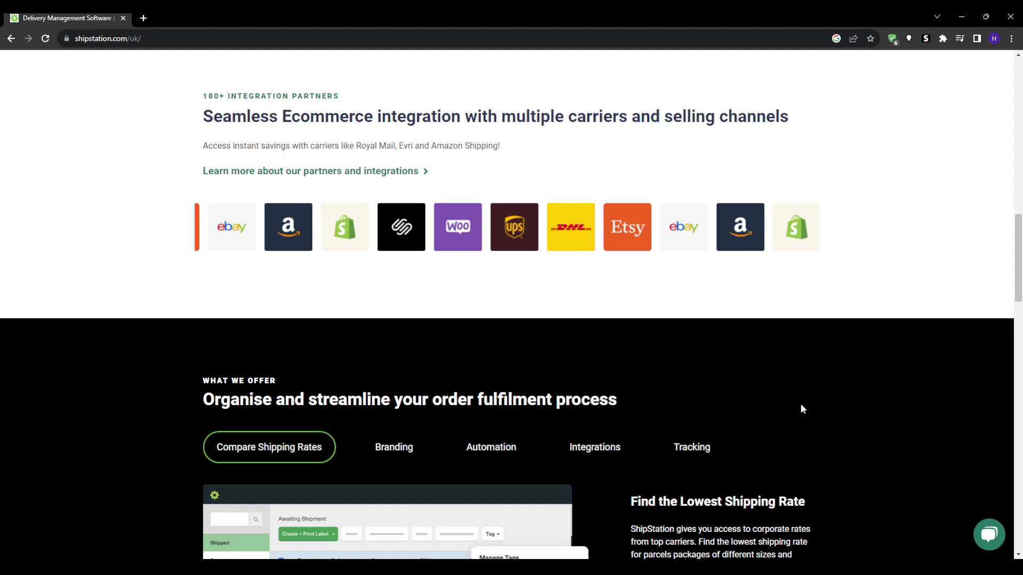
{"action": "scroll", "coordinate": [796, 411], "scroll_direction": "down", "scroll_amount": 4}
{"action": "scroll", "coordinate": [792, 421], "scroll_direction": "down", "scroll_amount": 10}
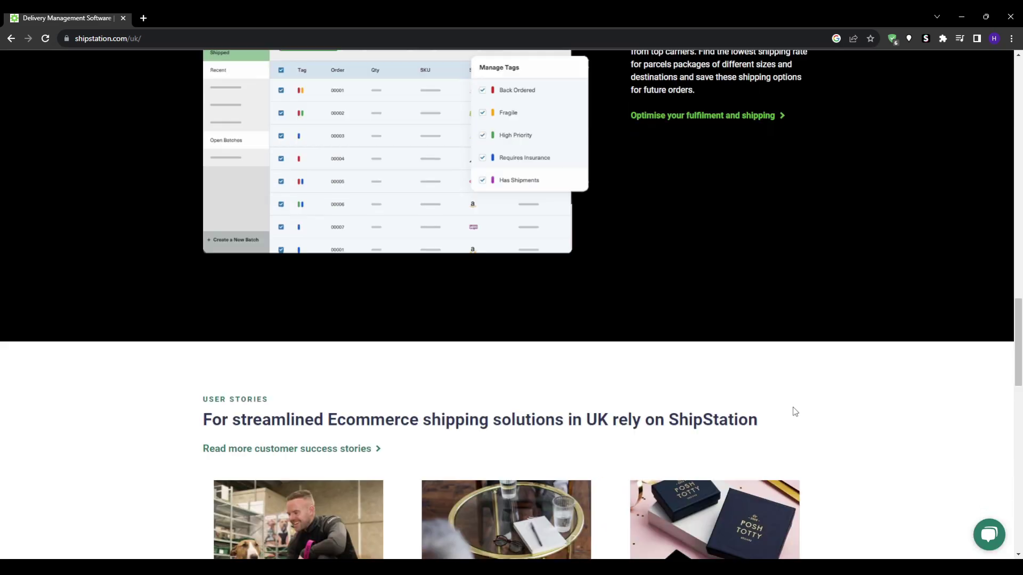
{"action": "scroll", "coordinate": [794, 412], "scroll_direction": "down", "scroll_amount": 5}
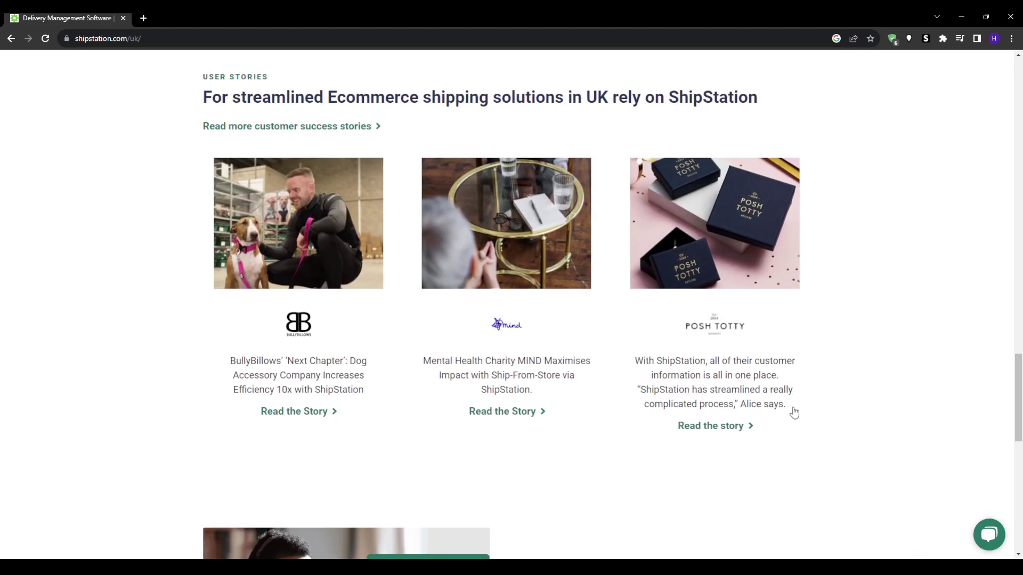
{"action": "scroll", "coordinate": [794, 412], "scroll_direction": "down", "scroll_amount": 2}
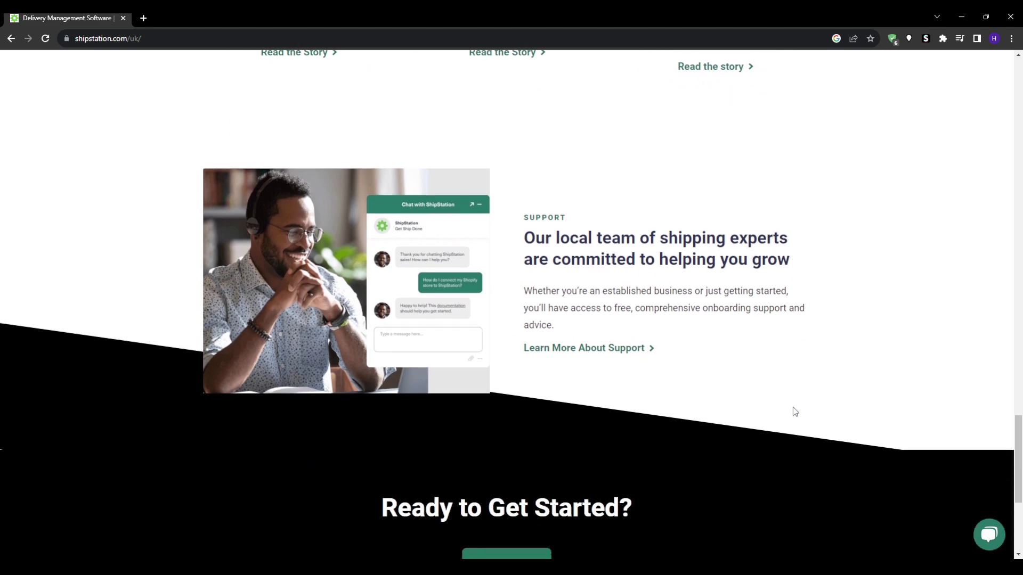
{"action": "scroll", "coordinate": [793, 411], "scroll_direction": "down", "scroll_amount": 2}
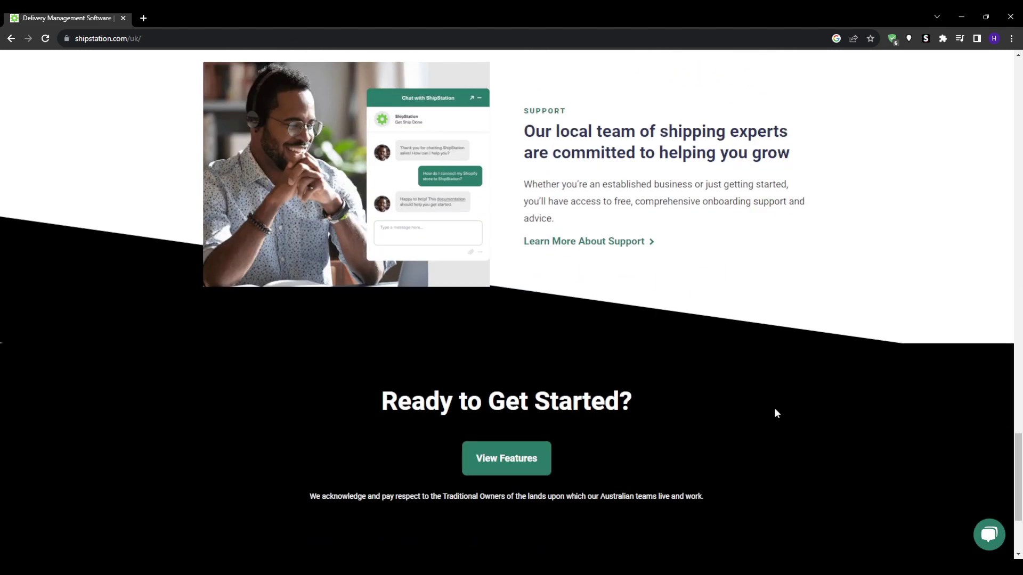
{"action": "scroll", "coordinate": [779, 410], "scroll_direction": "down", "scroll_amount": 3}
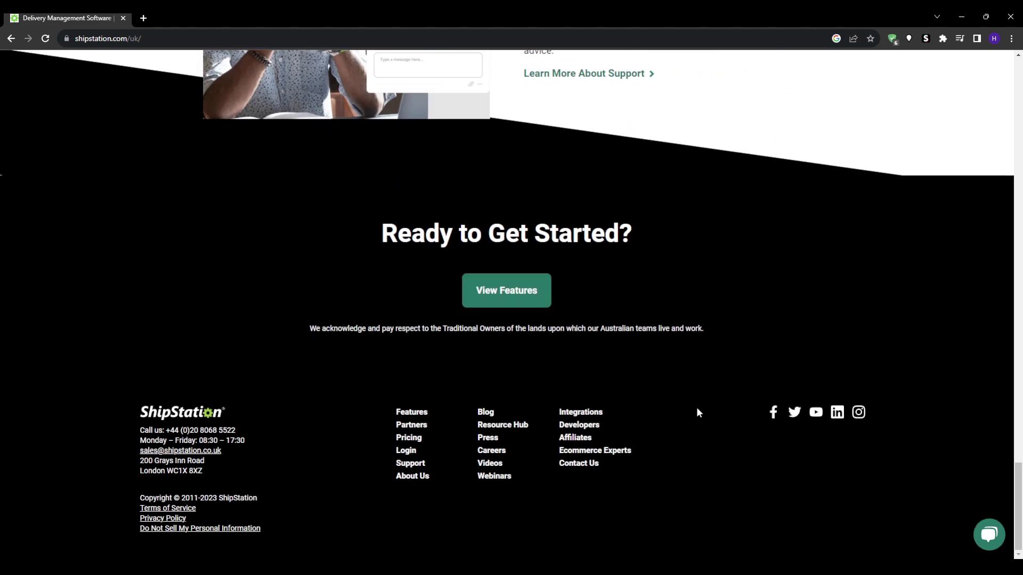
{"action": "scroll", "coordinate": [696, 410], "scroll_direction": "up", "scroll_amount": 3}
{"action": "left_click", "coordinate": [506, 450]}
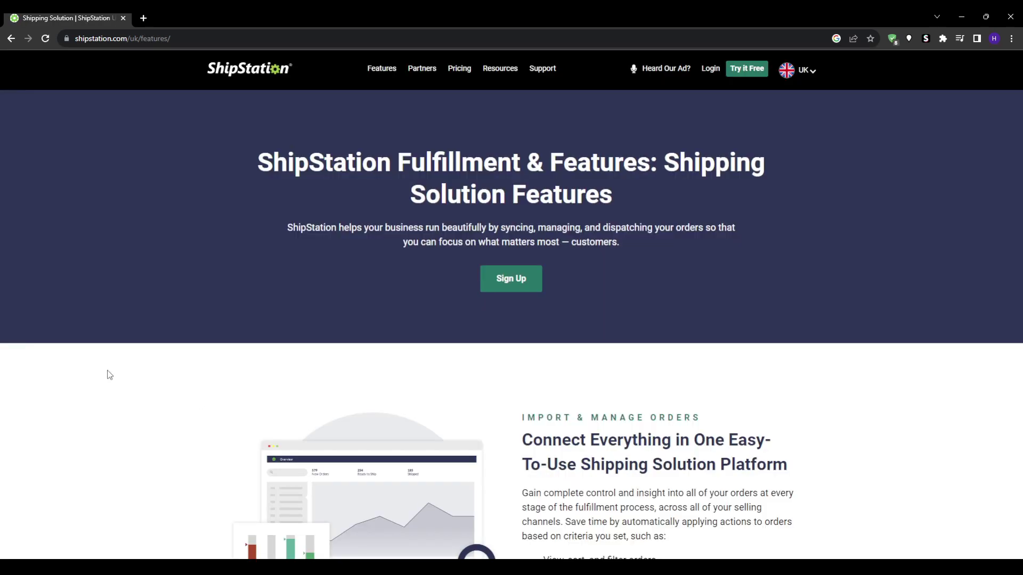
- Scroll through the Shipping Solution Features sections, then return to the UK homepage
{"action": "scroll", "coordinate": [109, 375], "scroll_direction": "down", "scroll_amount": 10}
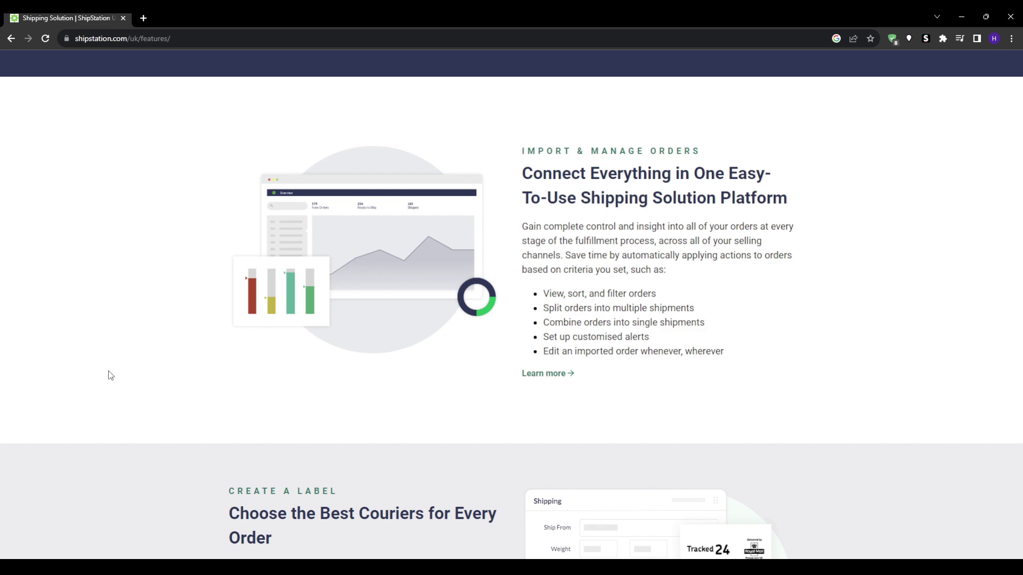
{"action": "scroll", "coordinate": [110, 375], "scroll_direction": "down", "scroll_amount": 10}
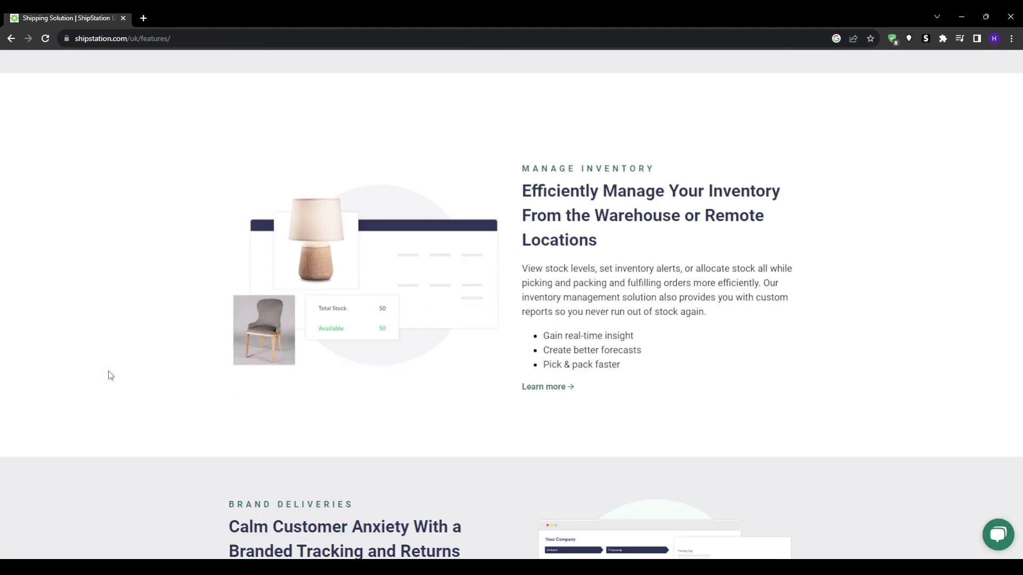
{"action": "scroll", "coordinate": [110, 375], "scroll_direction": "down", "scroll_amount": 5}
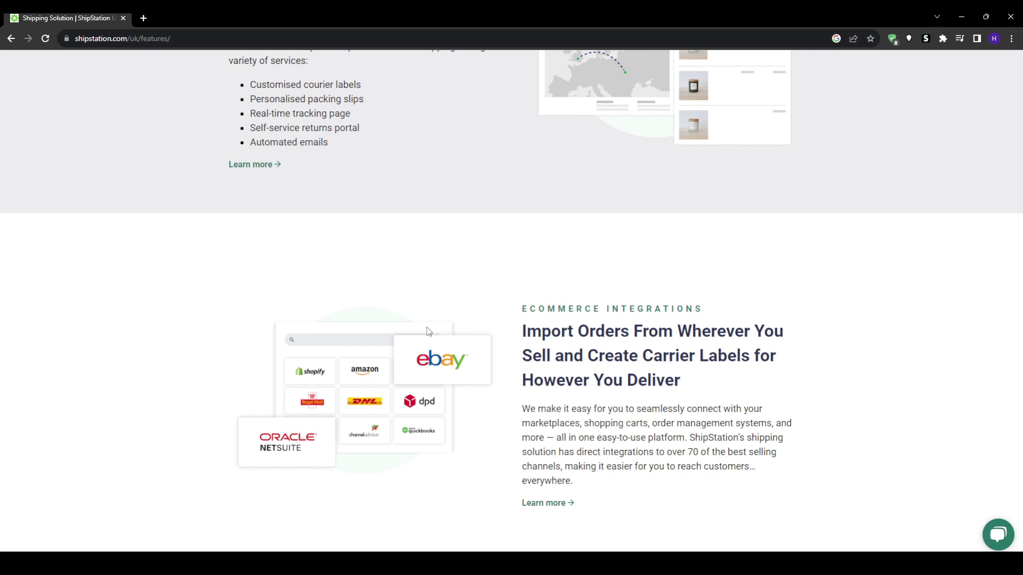
{"action": "scroll", "coordinate": [166, 361], "scroll_direction": "down", "scroll_amount": 3}
{"action": "middle_click", "coordinate": [150, 334]}
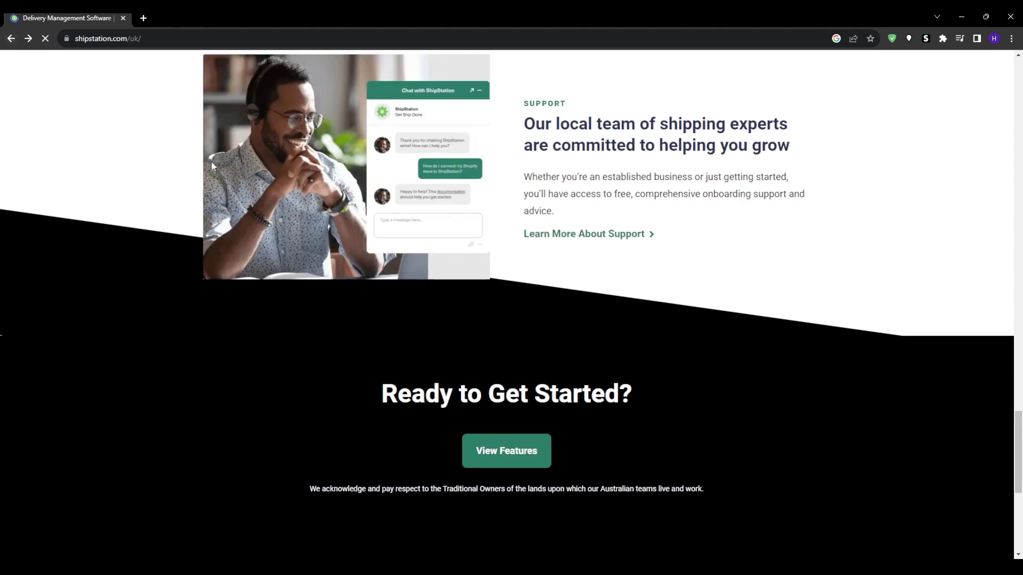
{"action": "scroll", "coordinate": [276, 225], "scroll_direction": "up", "scroll_amount": 15}
{"action": "scroll", "coordinate": [276, 225], "scroll_direction": "up", "scroll_amount": 7}
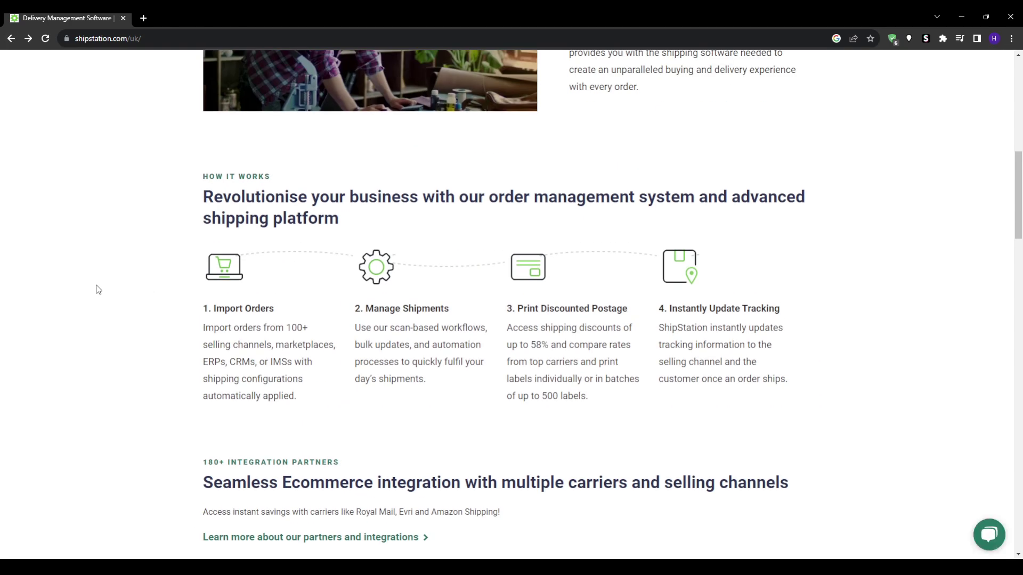
{"action": "scroll", "coordinate": [97, 291], "scroll_direction": "down", "scroll_amount": 1}
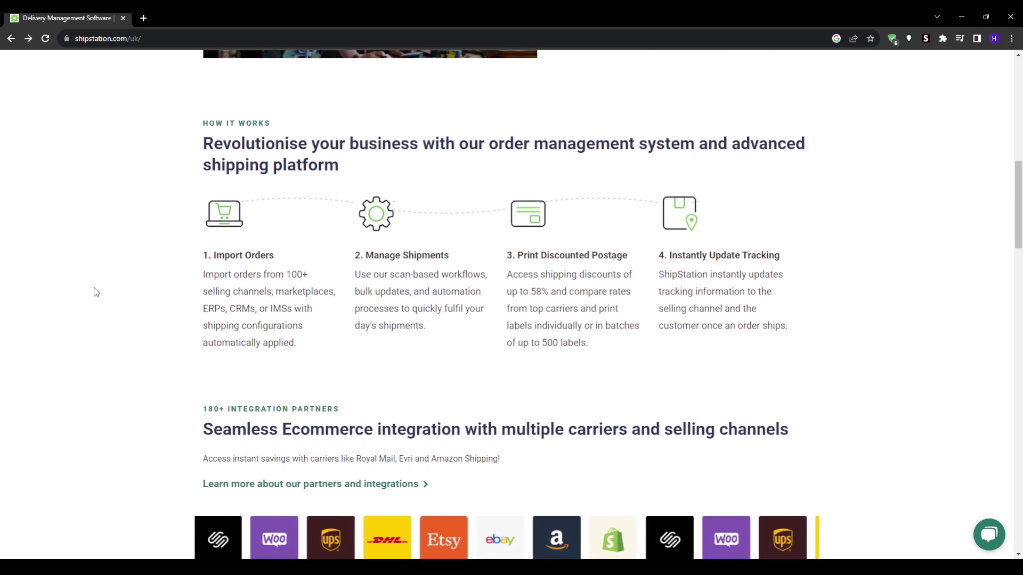
{"action": "left_click_drag", "start_coordinate": [799, 341], "coordinate": [357, 250]}
{"action": "left_click", "coordinate": [628, 356]}
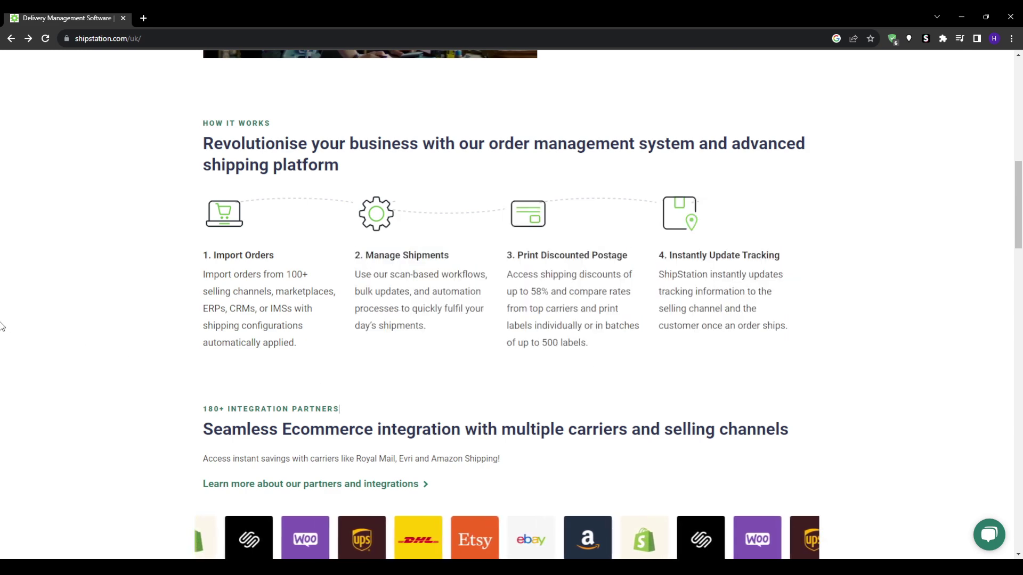
{"action": "scroll", "coordinate": [2, 326], "scroll_direction": "down", "scroll_amount": 1}
{"action": "scroll", "coordinate": [2, 326], "scroll_direction": "down", "scroll_amount": 2}
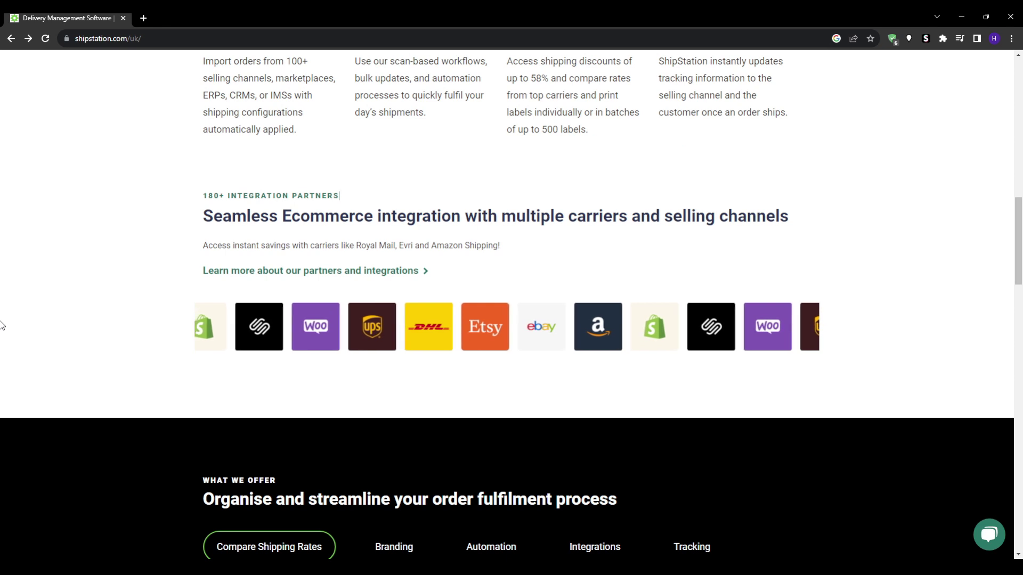
{"action": "scroll", "coordinate": [1, 326], "scroll_direction": "down", "scroll_amount": 2}
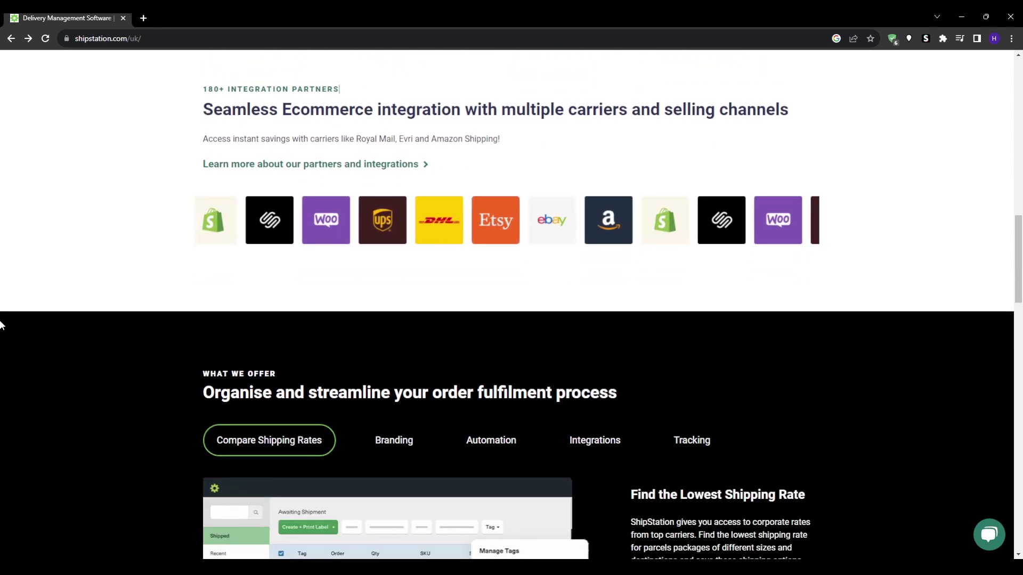
{"action": "scroll", "coordinate": [2, 326], "scroll_direction": "down", "scroll_amount": 4}
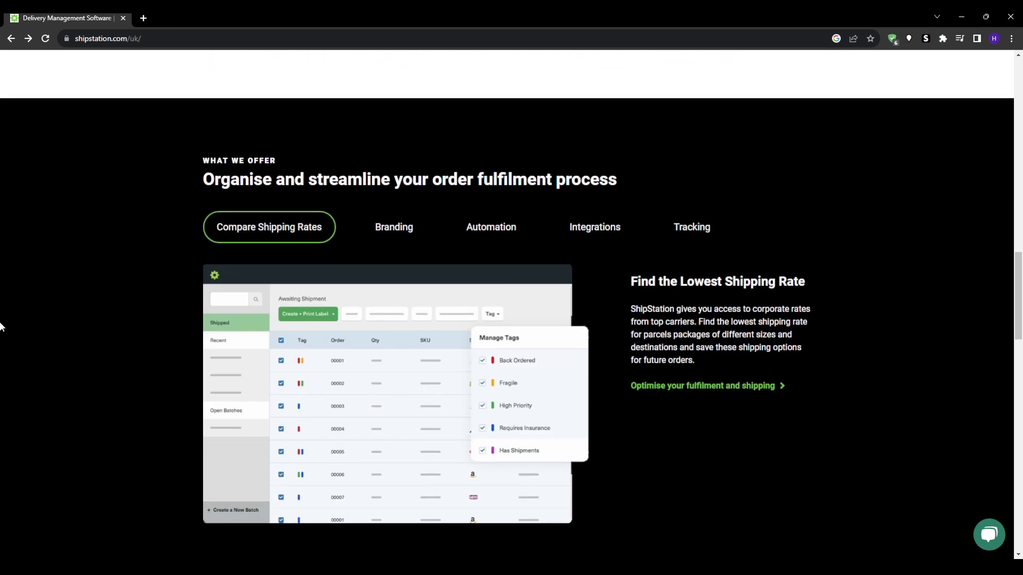
{"action": "scroll", "coordinate": [2, 326], "scroll_direction": "up", "scroll_amount": 20}
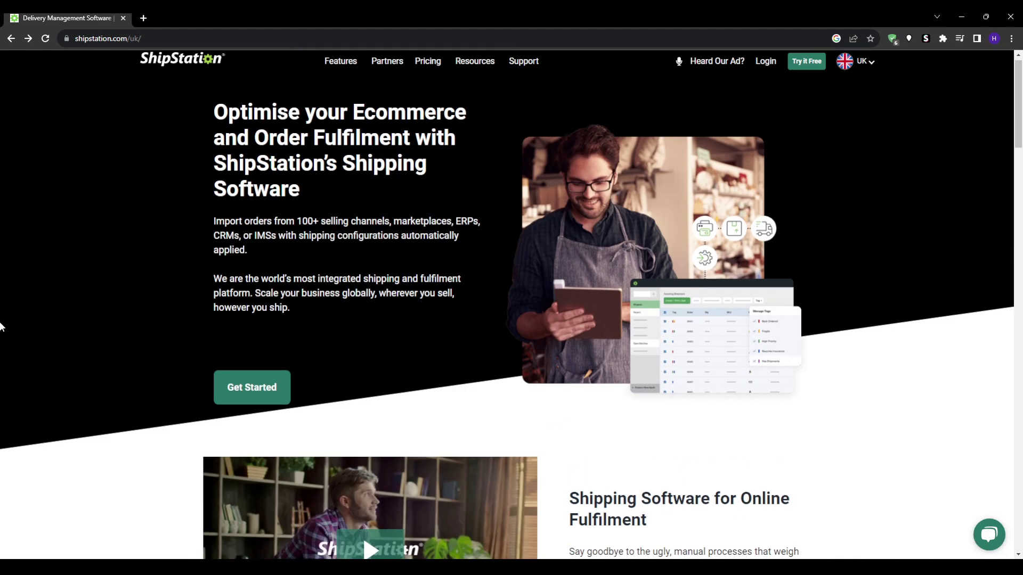
{"action": "scroll", "coordinate": [2, 326], "scroll_direction": "up", "scroll_amount": 1}
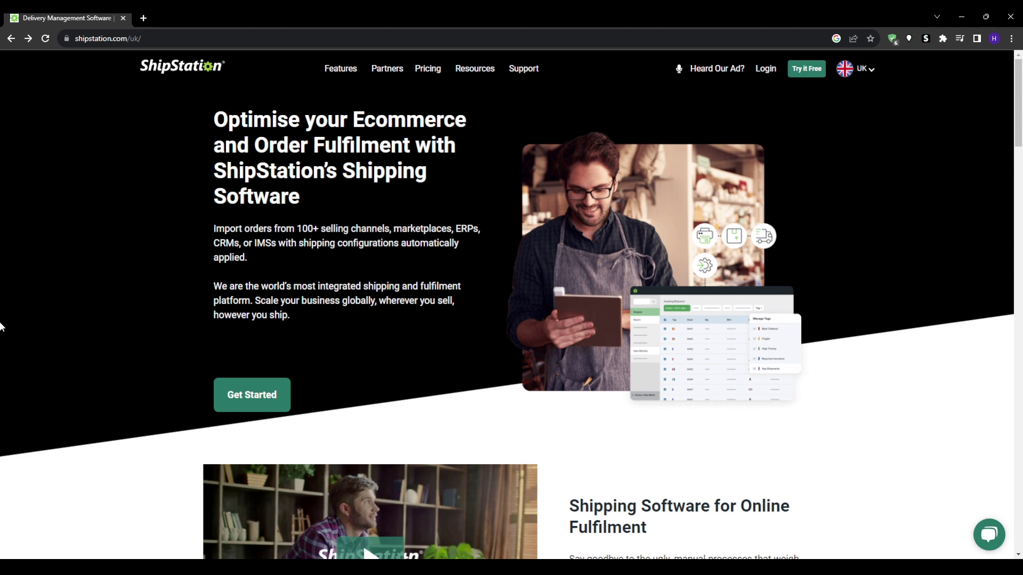
- Open the UK Pricing page and scroll through it
{"action": "left_click", "coordinate": [425, 69]}
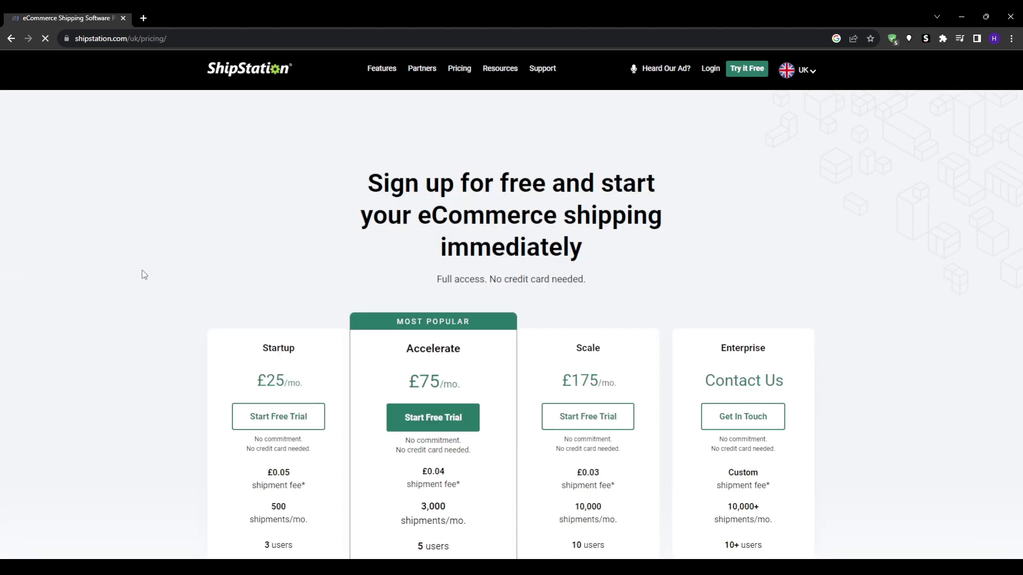
{"action": "scroll", "coordinate": [134, 280], "scroll_direction": "down", "scroll_amount": 2}
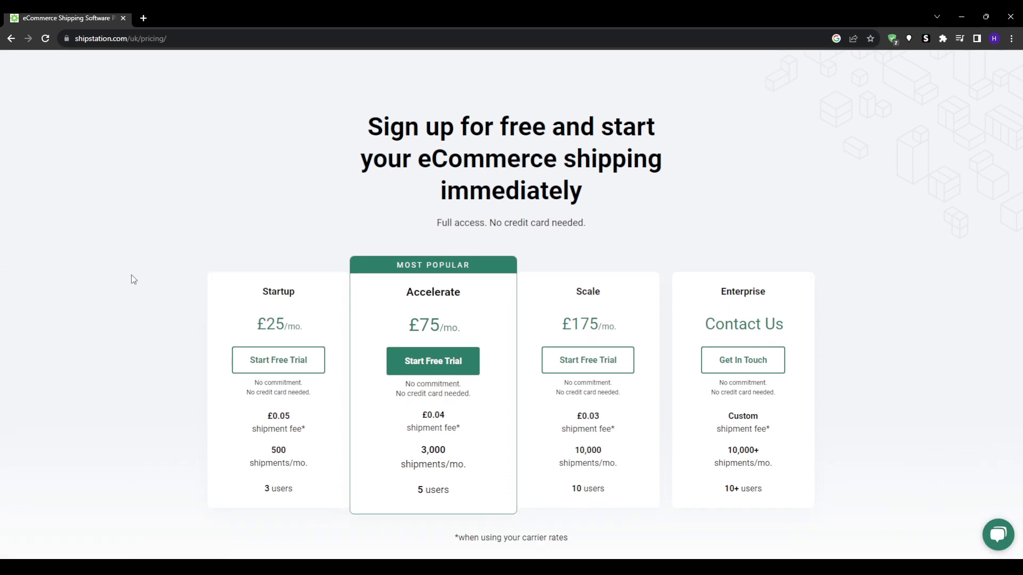
{"action": "scroll", "coordinate": [133, 280], "scroll_direction": "up", "scroll_amount": 1}
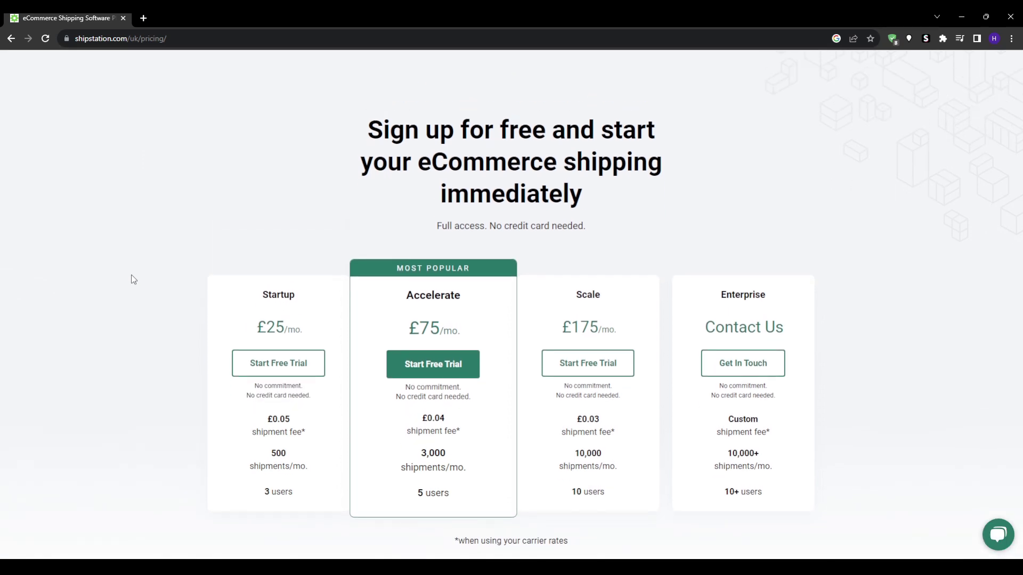
{"action": "scroll", "coordinate": [133, 279], "scroll_direction": "up", "scroll_amount": 1}
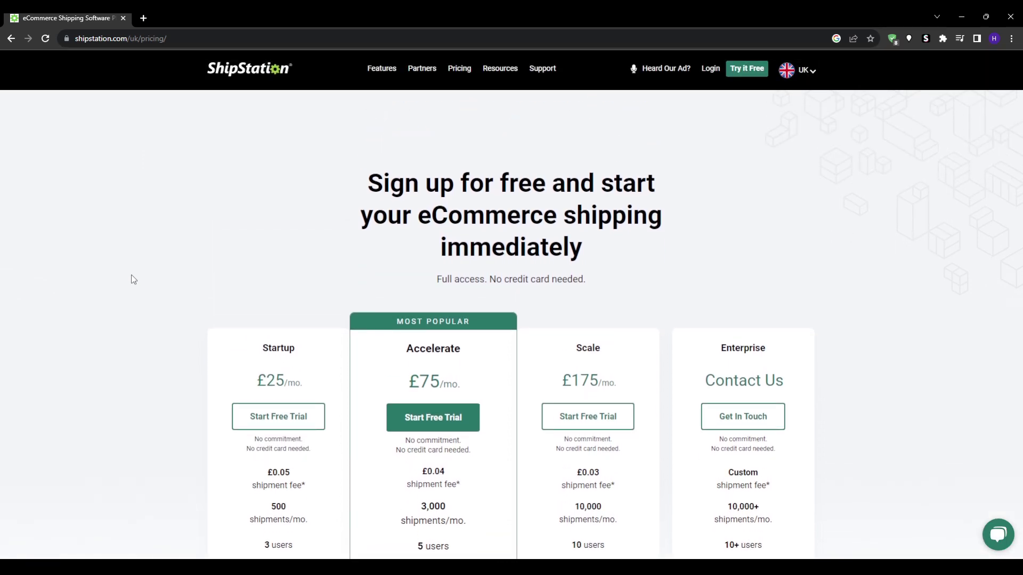
- Switch the site region from UK to Australia and open the Australian Pricing page
{"action": "mouse_move", "coordinate": [799, 70]}
{"action": "left_click", "coordinate": [783, 100]}
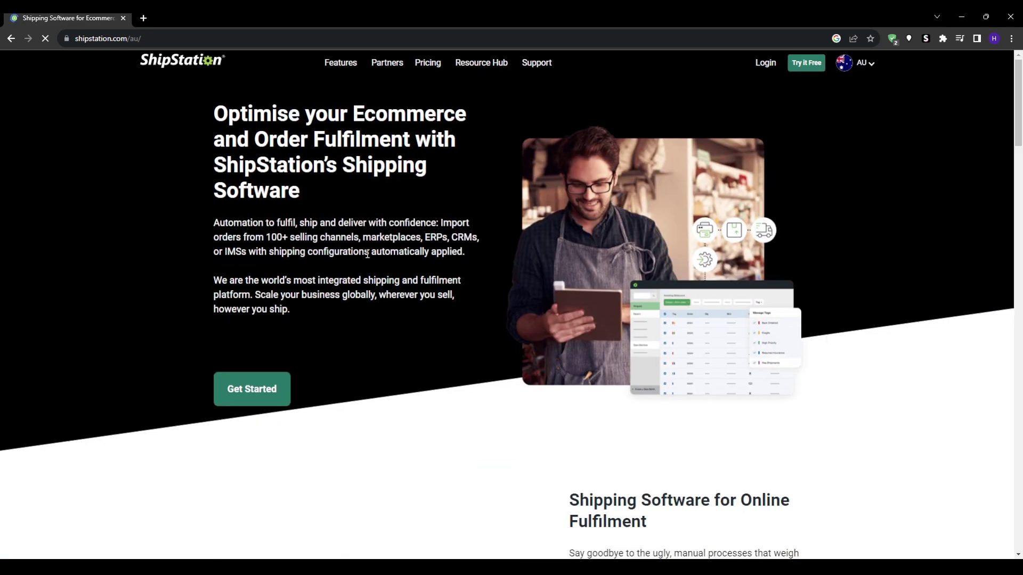
{"action": "scroll", "coordinate": [367, 259], "scroll_direction": "down", "scroll_amount": 12}
{"action": "scroll", "coordinate": [351, 229], "scroll_direction": "up", "scroll_amount": 11}
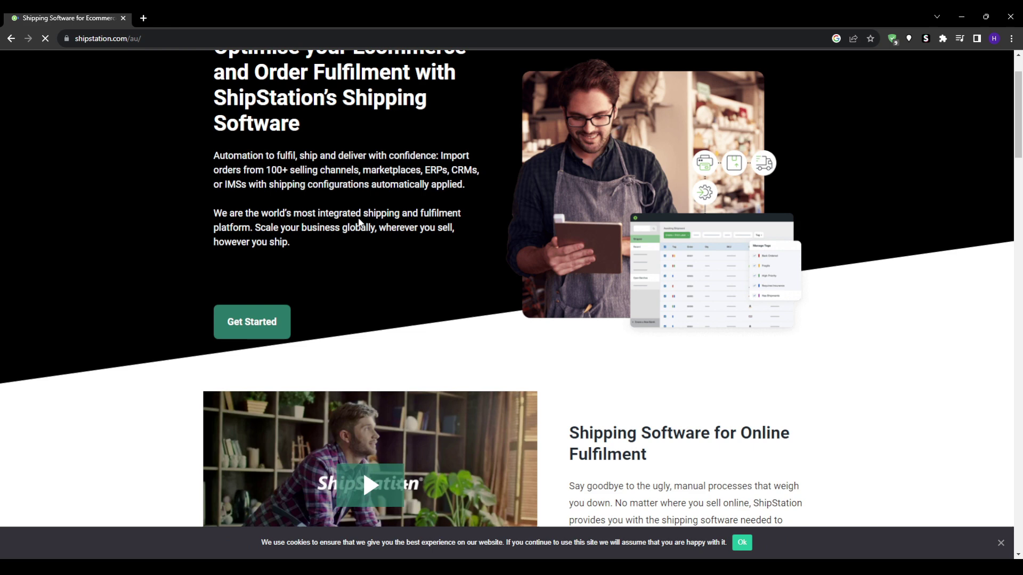
{"action": "scroll", "coordinate": [359, 223], "scroll_direction": "up", "scroll_amount": 2}
{"action": "left_click", "coordinate": [434, 68]}
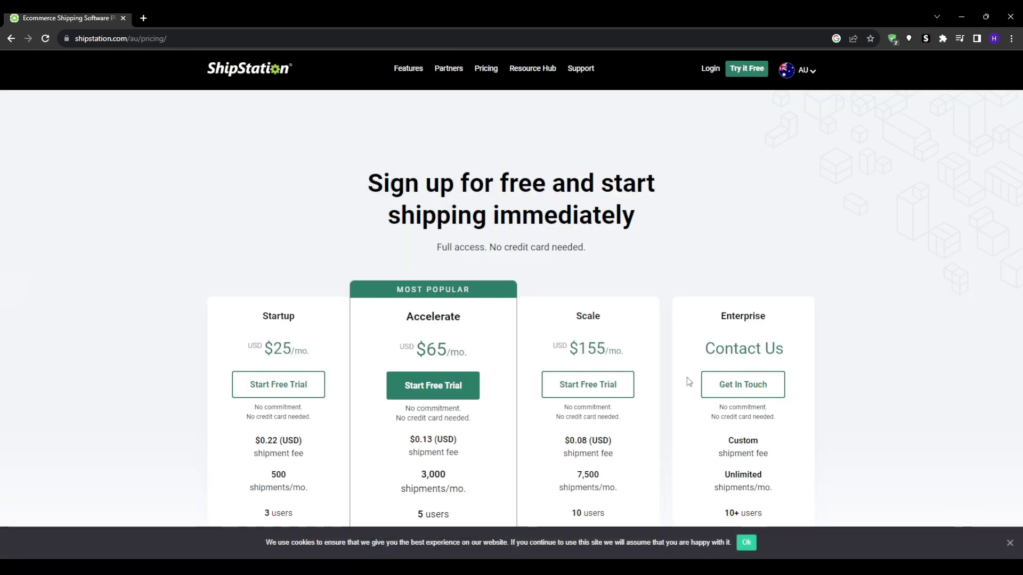
- Highlight the Enterprise card's shipment fee, monthly shipments and 10+ users lines, then dismiss the cookie banner
{"action": "scroll", "coordinate": [900, 355], "scroll_direction": "down", "scroll_amount": 2}
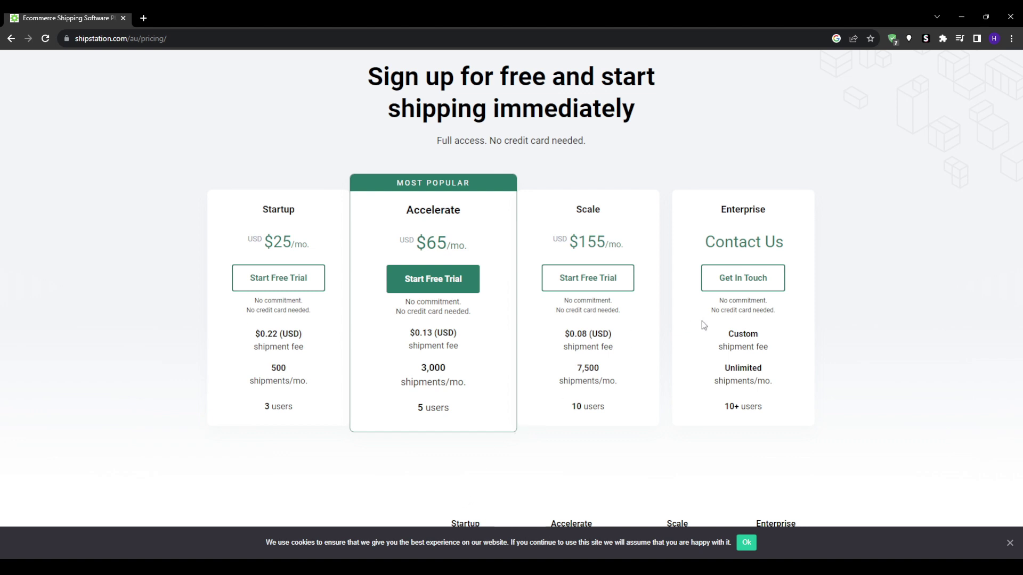
{"action": "left_click_drag", "start_coordinate": [735, 348], "coordinate": [728, 356]}
{"action": "triple_click", "coordinate": [728, 356]}
{"action": "left_click", "coordinate": [793, 357]}
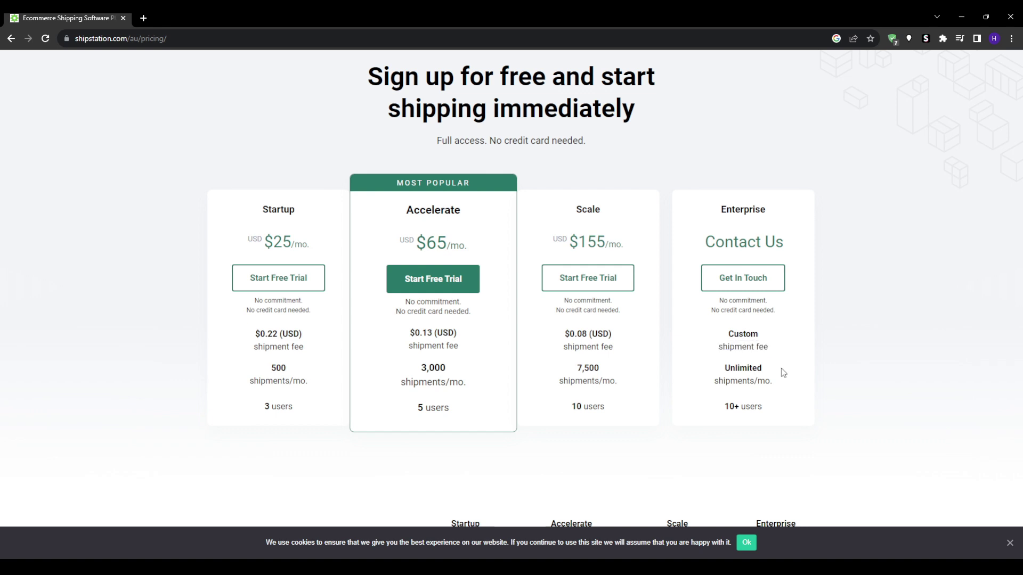
{"action": "triple_click", "coordinate": [722, 380]}
{"action": "left_click_drag", "start_coordinate": [776, 408], "coordinate": [719, 407]}
{"action": "left_click", "coordinate": [721, 454]}
{"action": "left_click", "coordinate": [1009, 543]}
- Scroll through the Australian plan comparison table before opening the sign-up form
{"action": "scroll", "coordinate": [307, 446], "scroll_direction": "down", "scroll_amount": 3}
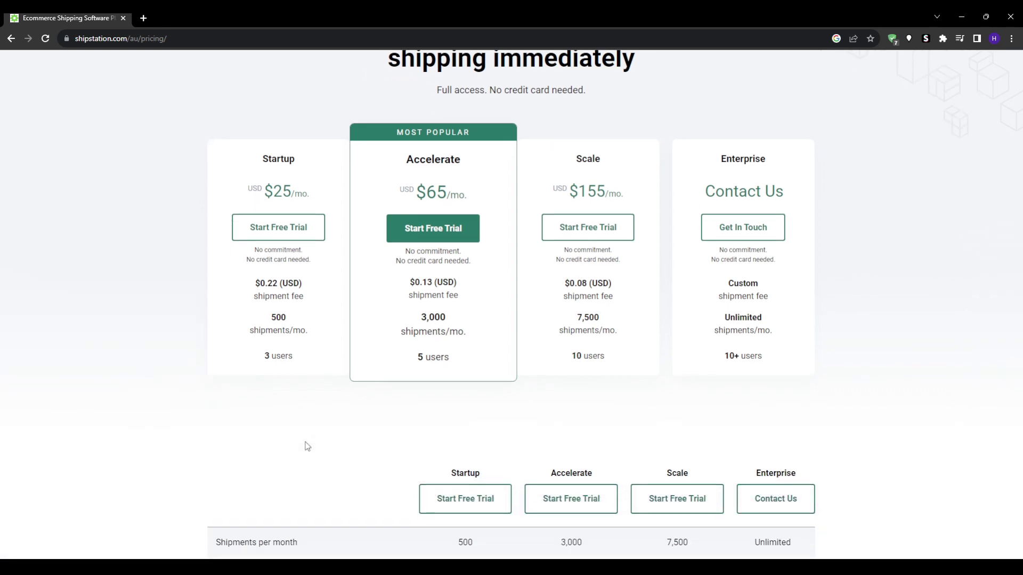
{"action": "scroll", "coordinate": [37, 368], "scroll_direction": "down", "scroll_amount": 2}
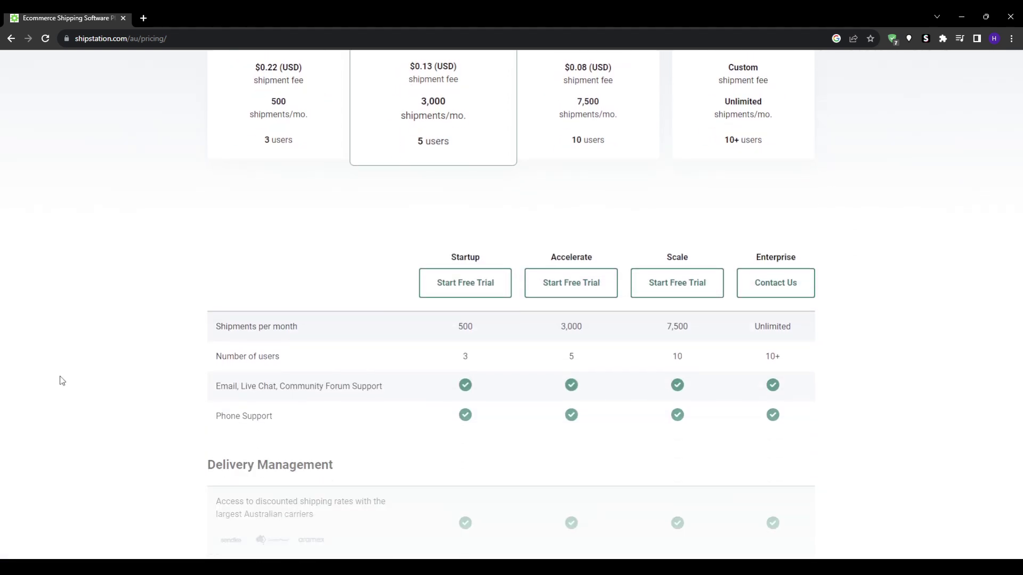
{"action": "scroll", "coordinate": [77, 381], "scroll_direction": "up", "scroll_amount": 5}
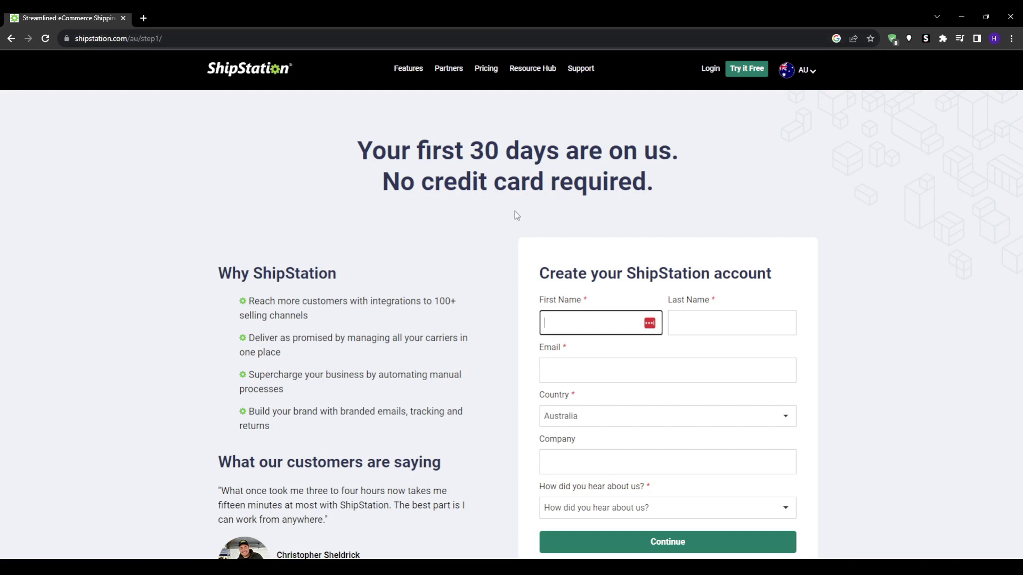
- Complete the sign-up form fields to create the new ShipStation account
{"action": "scroll", "coordinate": [386, 268], "scroll_direction": "down", "scroll_amount": 1}
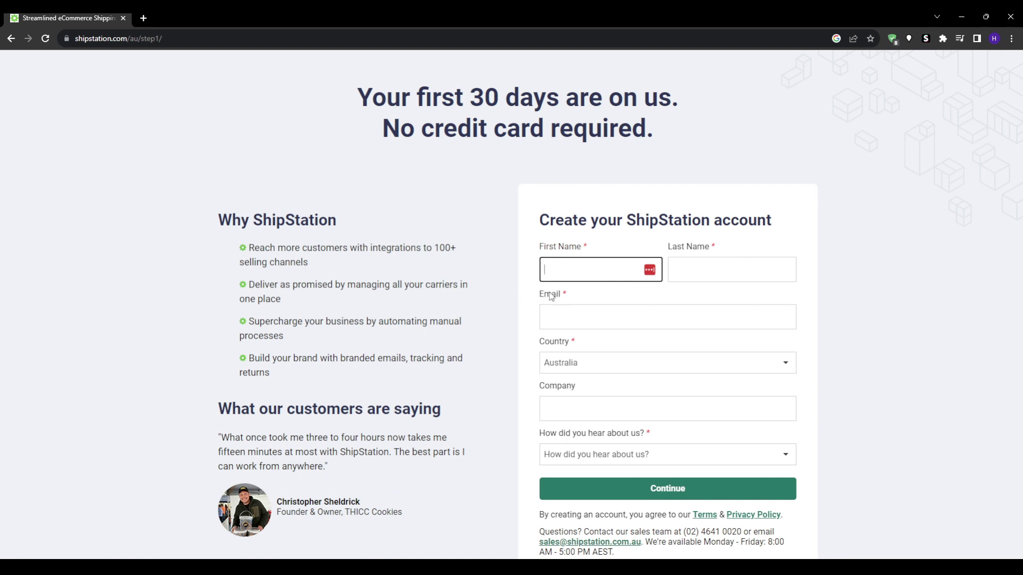
{"action": "scroll", "coordinate": [276, 401], "scroll_direction": "down", "scroll_amount": 2}
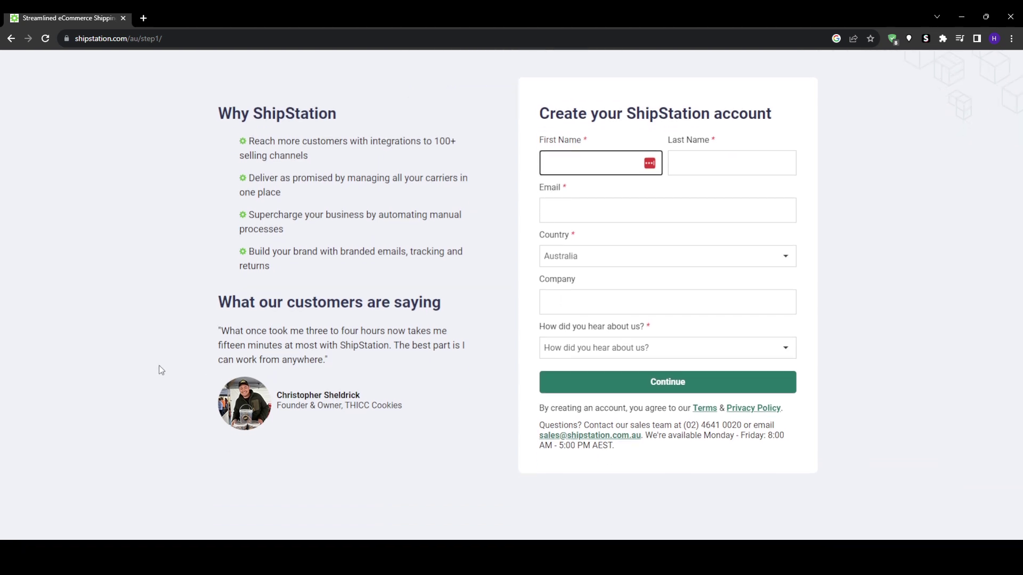
{"action": "left_click", "coordinate": [105, 348]}
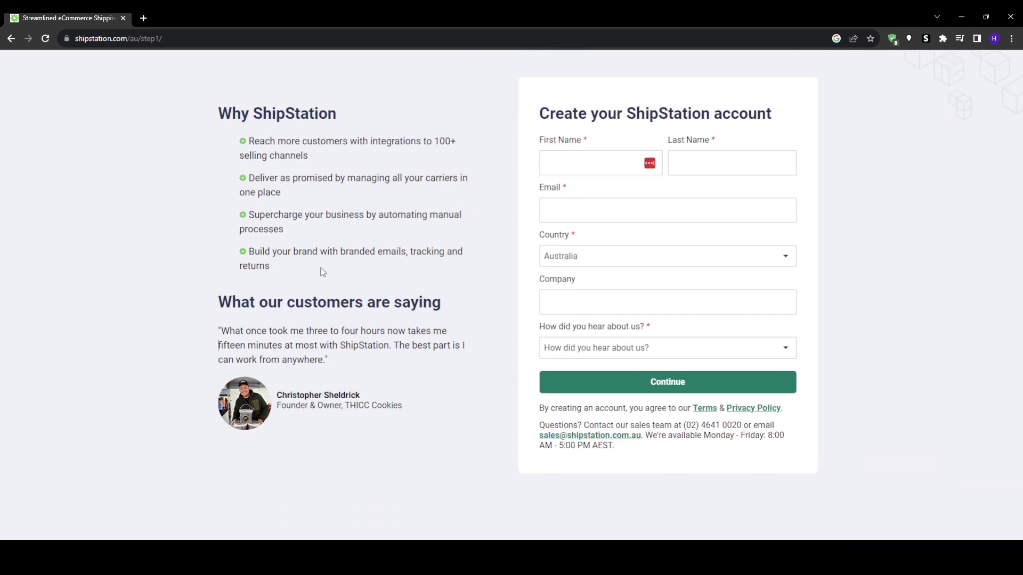
{"action": "scroll", "coordinate": [62, 346], "scroll_direction": "up", "scroll_amount": 2}
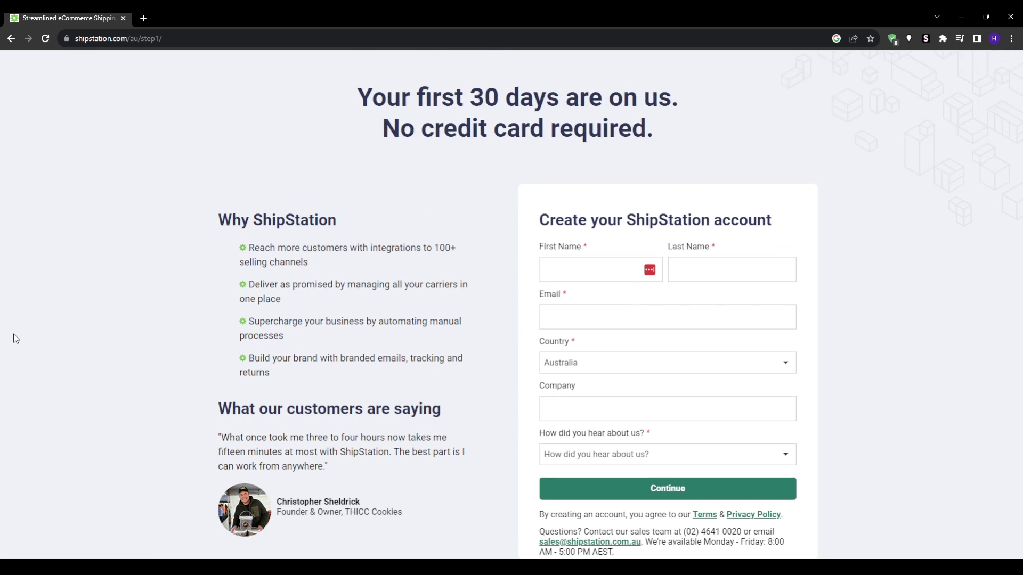
{"action": "scroll", "coordinate": [13, 338], "scroll_direction": "down", "scroll_amount": 2}
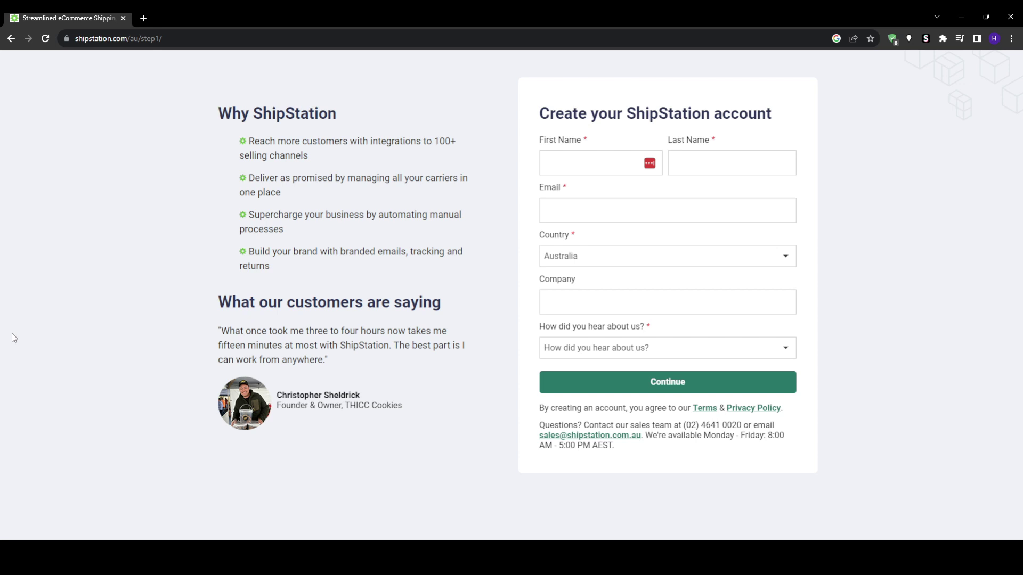
{"action": "scroll", "coordinate": [15, 336], "scroll_direction": "up", "scroll_amount": 3}
{"action": "scroll", "coordinate": [20, 332], "scroll_direction": "down", "scroll_amount": 2}
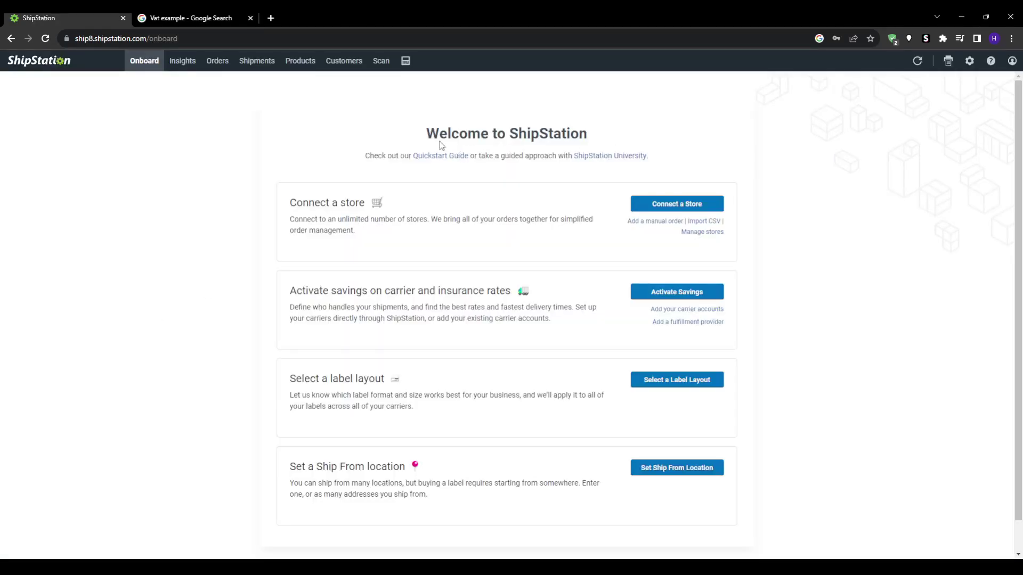
{"action": "triple_click", "coordinate": [441, 139]}
{"action": "left_click", "coordinate": [84, 203]}
{"action": "left_click_drag", "start_coordinate": [290, 201], "coordinate": [422, 196]}
{"action": "left_click", "coordinate": [423, 196]}
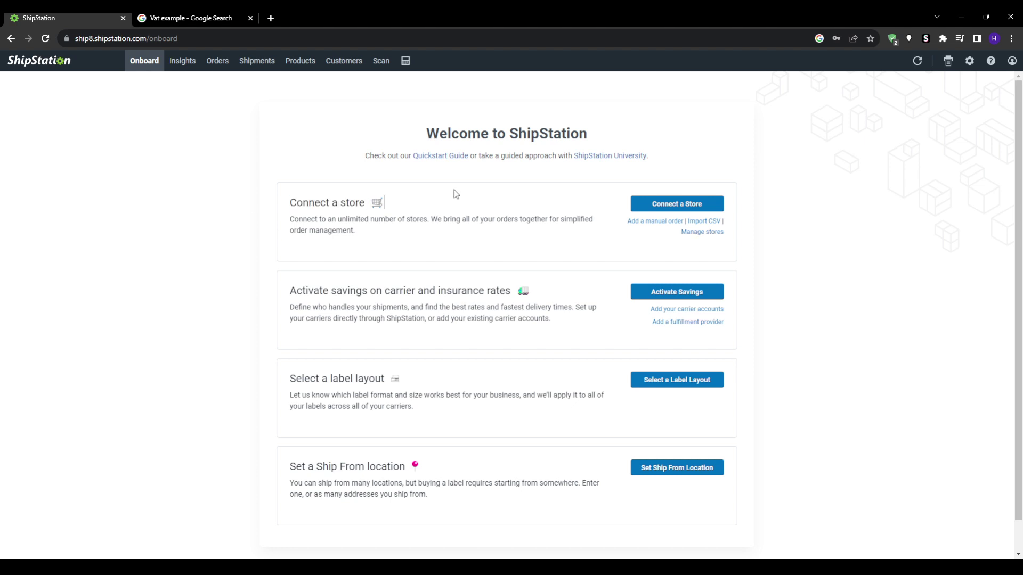
{"action": "left_click", "coordinate": [665, 207]}
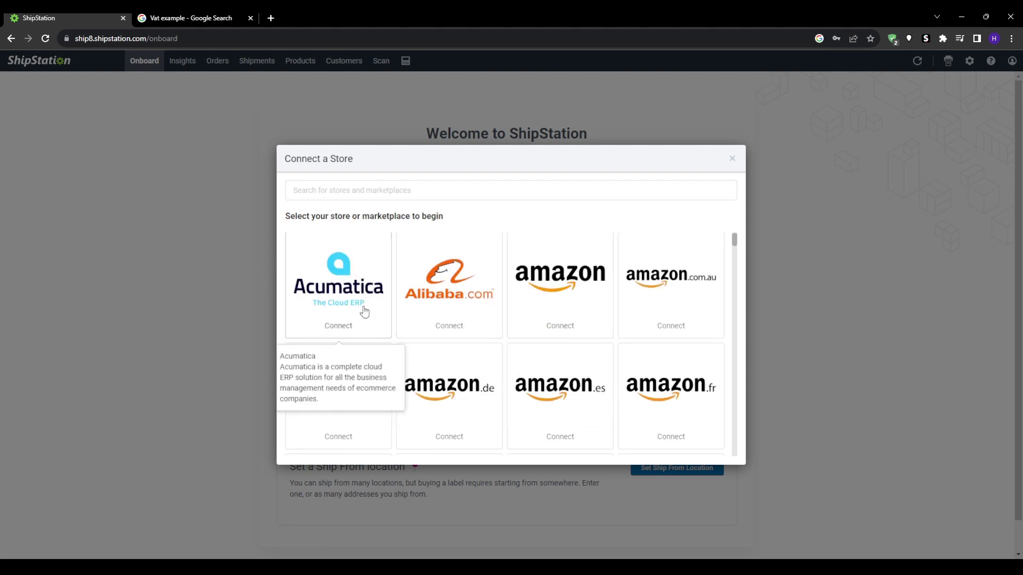
{"action": "scroll", "coordinate": [484, 334], "scroll_direction": "down", "scroll_amount": 5}
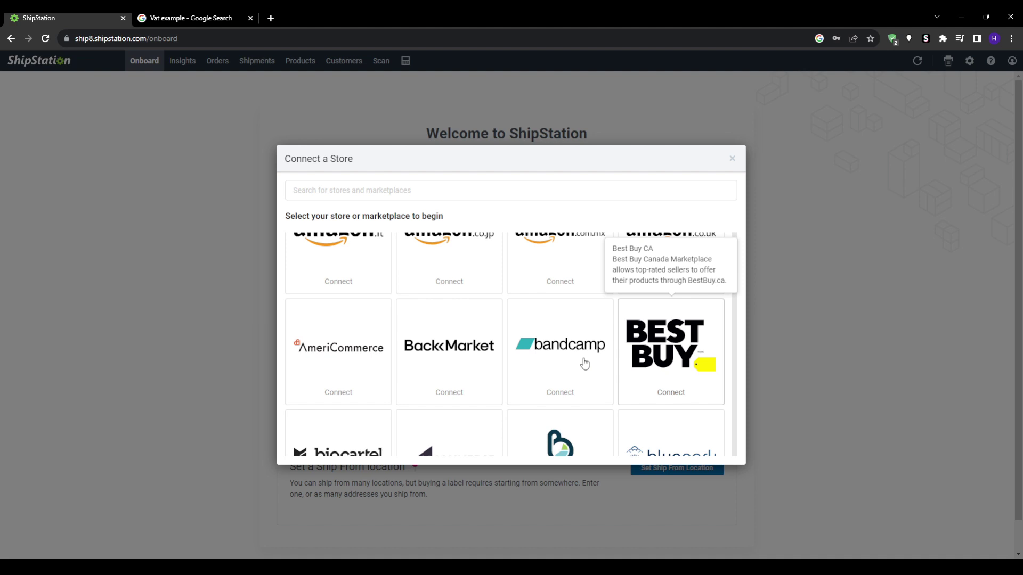
{"action": "scroll", "coordinate": [581, 357], "scroll_direction": "down", "scroll_amount": 4}
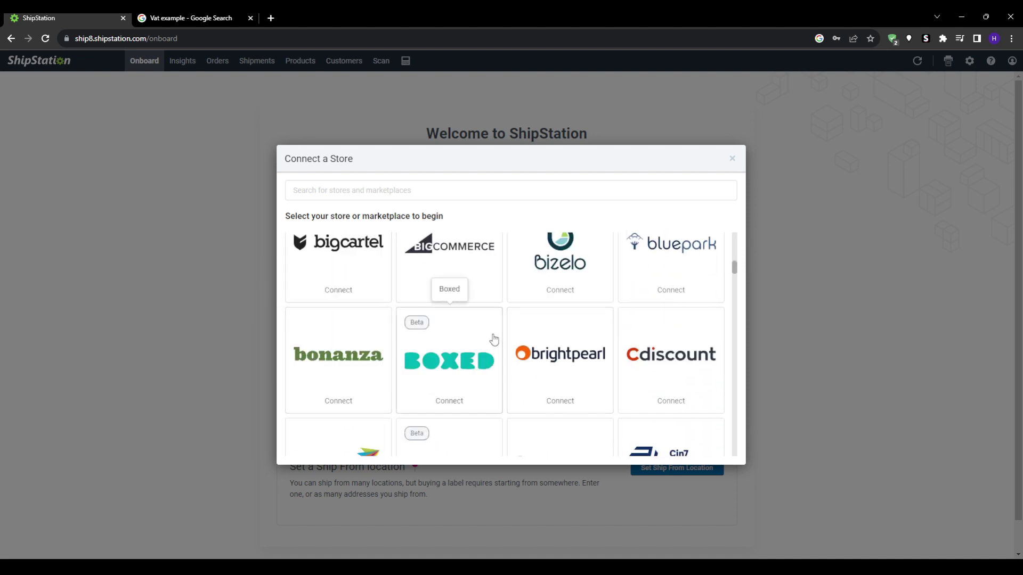
{"action": "scroll", "coordinate": [490, 338], "scroll_direction": "down", "scroll_amount": 4}
{"action": "scroll", "coordinate": [540, 357], "scroll_direction": "down", "scroll_amount": 6}
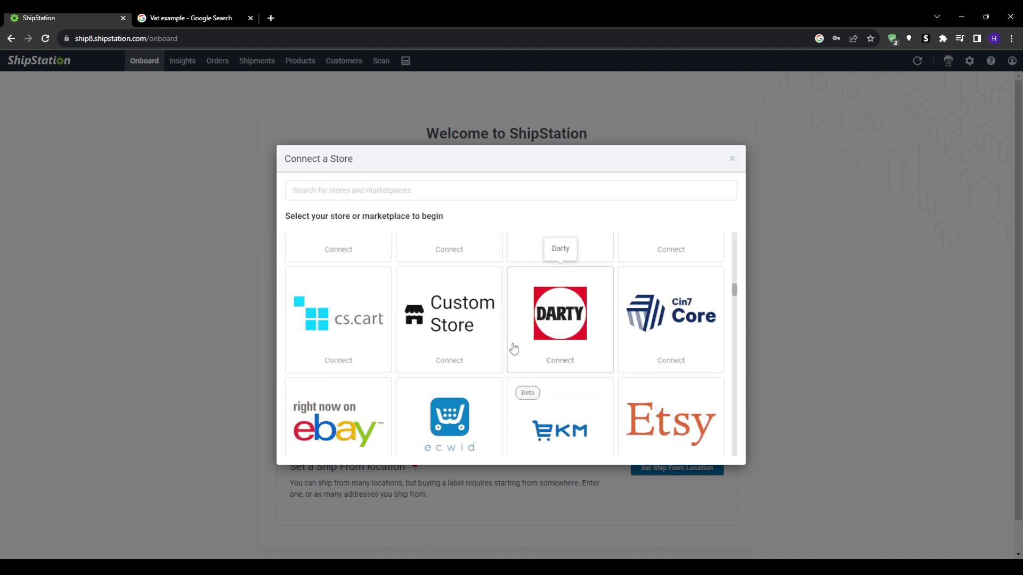
{"action": "scroll", "coordinate": [533, 360], "scroll_direction": "down", "scroll_amount": 10}
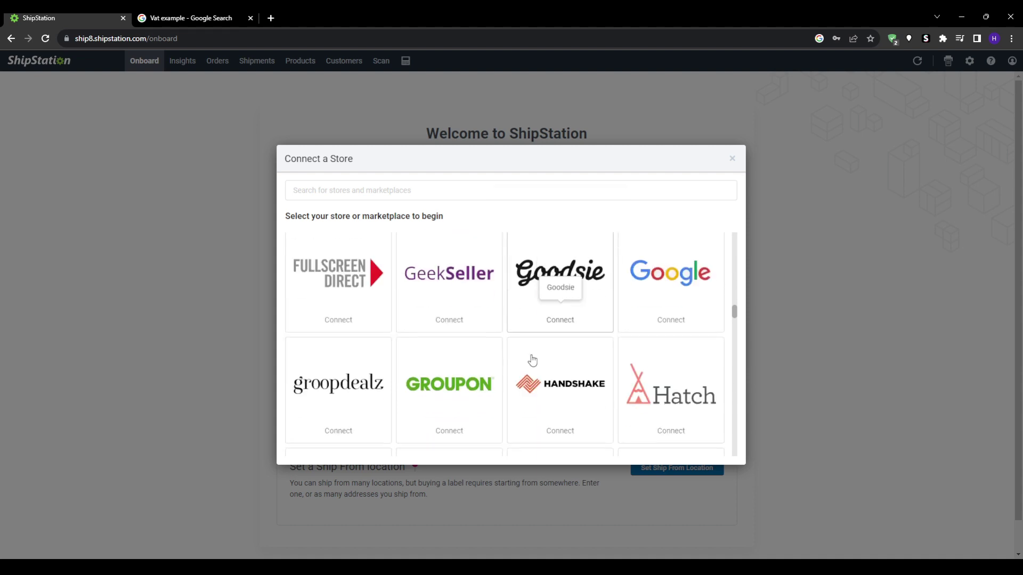
{"action": "scroll", "coordinate": [532, 357], "scroll_direction": "down", "scroll_amount": 8}
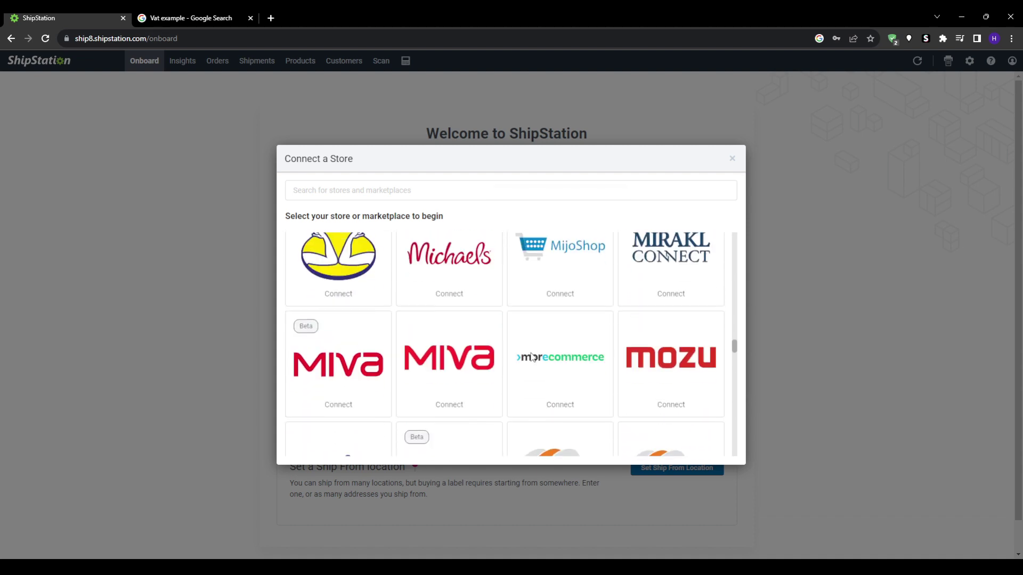
{"action": "scroll", "coordinate": [532, 357], "scroll_direction": "down", "scroll_amount": 12}
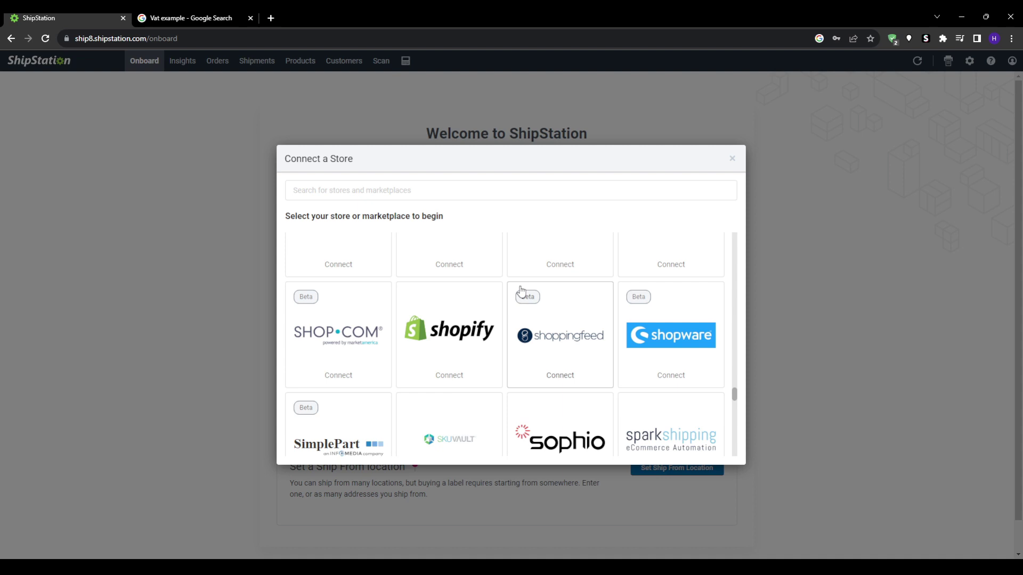
{"action": "scroll", "coordinate": [586, 360], "scroll_direction": "down", "scroll_amount": 2}
{"action": "scroll", "coordinate": [587, 361], "scroll_direction": "down", "scroll_amount": 10}
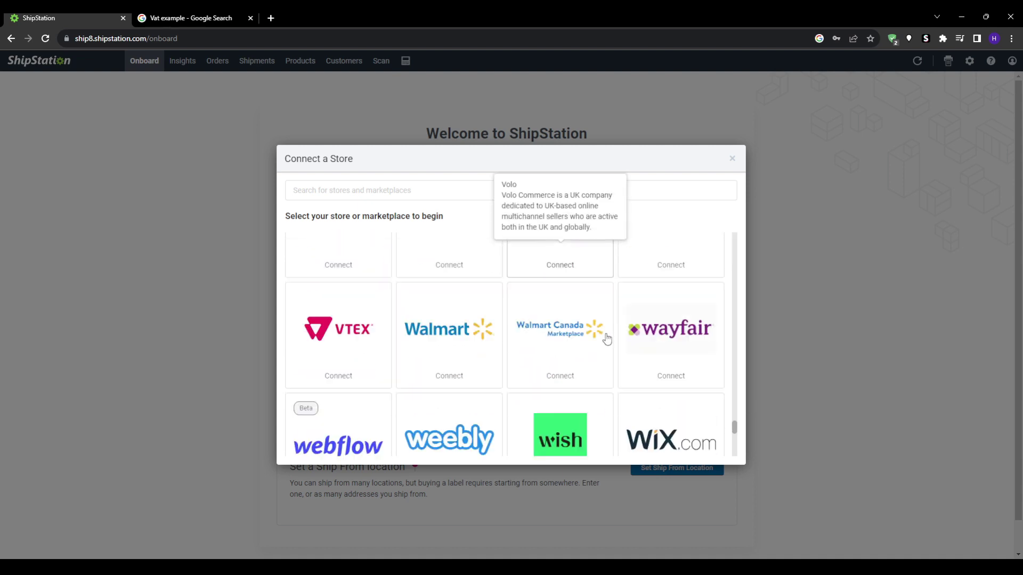
{"action": "left_click", "coordinate": [835, 288]}
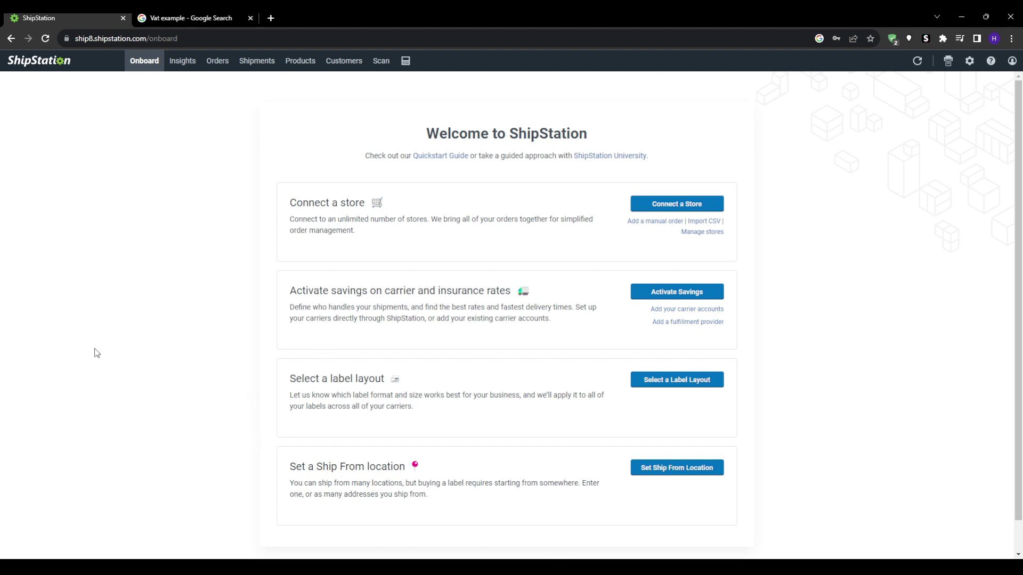
- Browse the Activate Savings on Carrier Rates setup through its billing step, then cancel it
{"action": "left_click_drag", "start_coordinate": [281, 292], "coordinate": [521, 292]}
{"action": "left_click", "coordinate": [668, 291]}
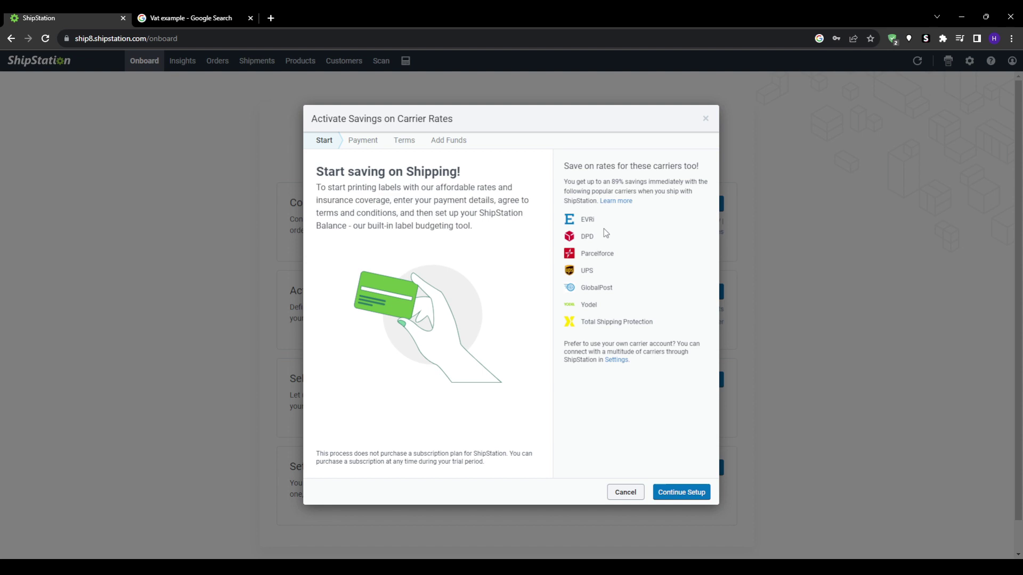
{"action": "left_click", "coordinate": [683, 491]}
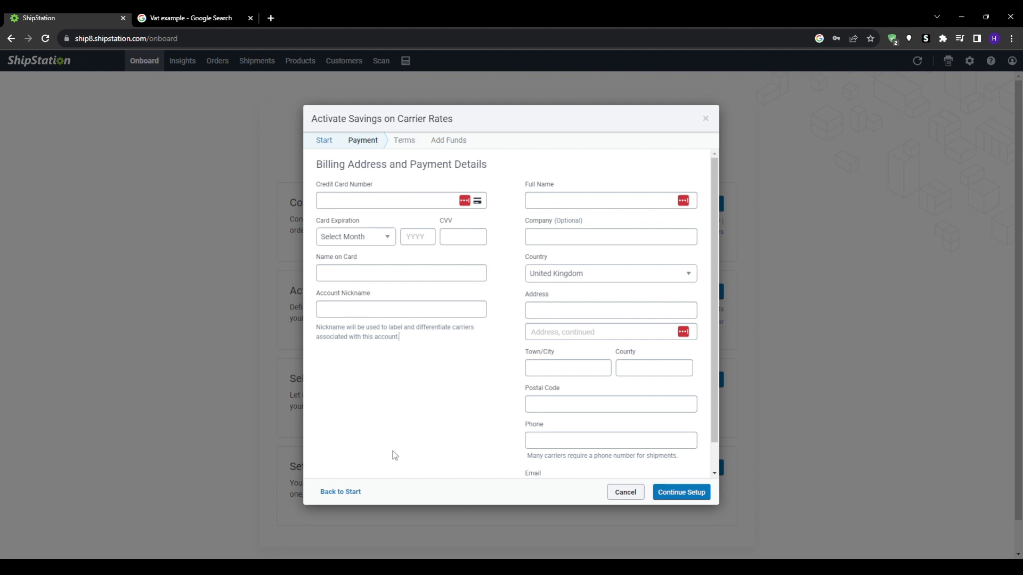
{"action": "left_click", "coordinate": [349, 493]}
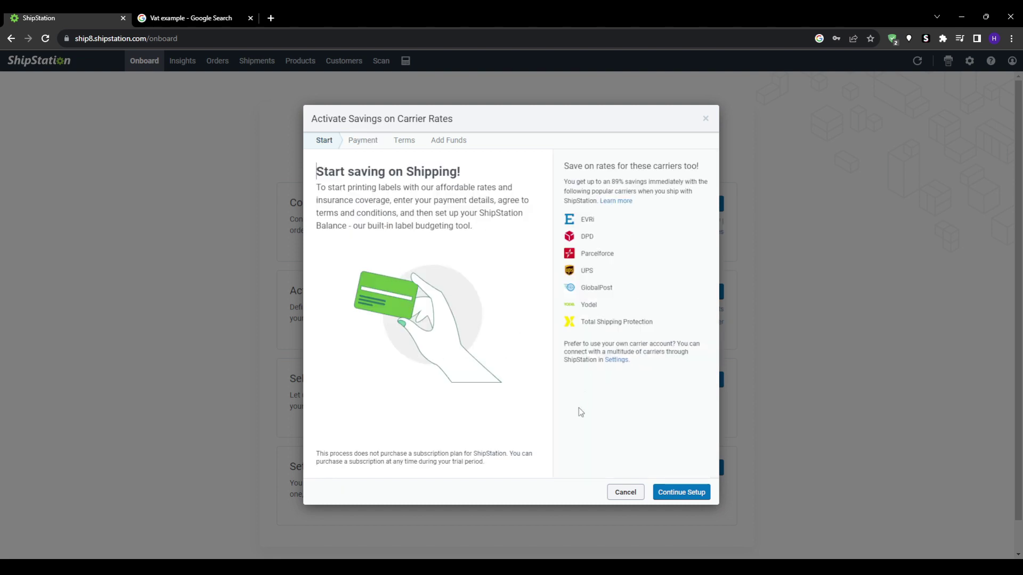
{"action": "left_click", "coordinate": [623, 496]}
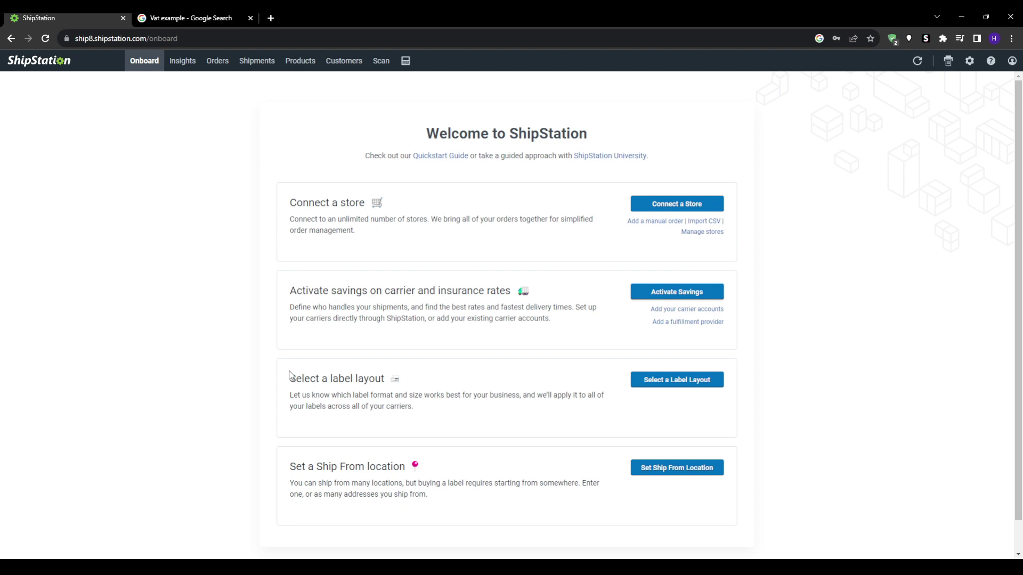
{"action": "left_click_drag", "start_coordinate": [290, 376], "coordinate": [377, 396]}
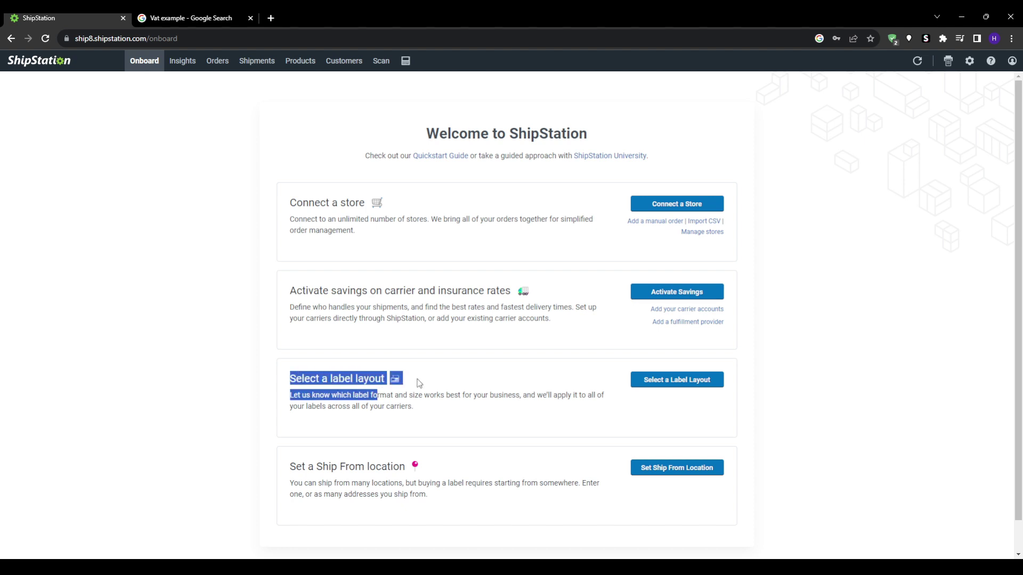
{"action": "left_click", "coordinate": [544, 368]}
{"action": "left_click", "coordinate": [666, 382]}
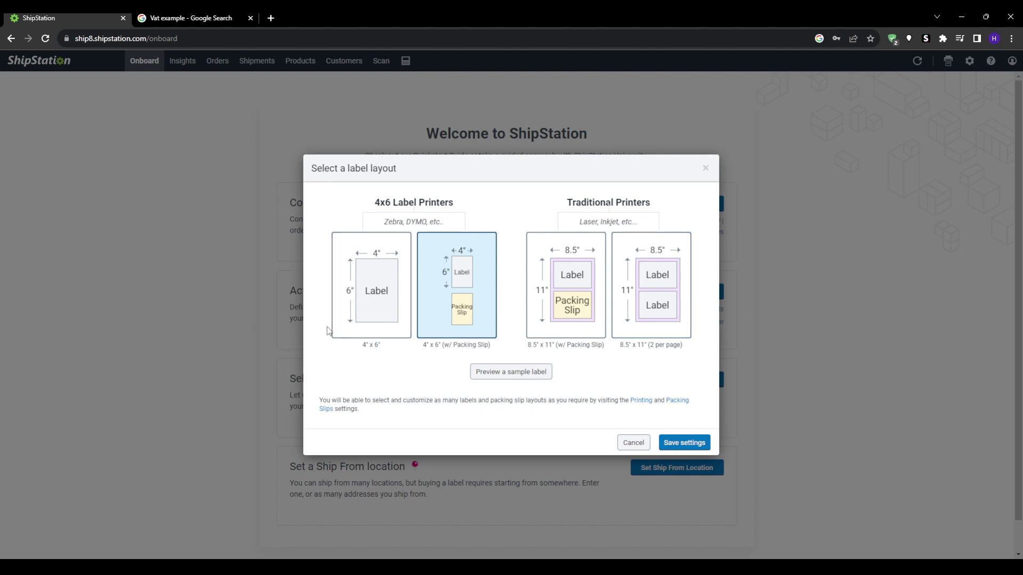
{"action": "left_click", "coordinate": [528, 373]}
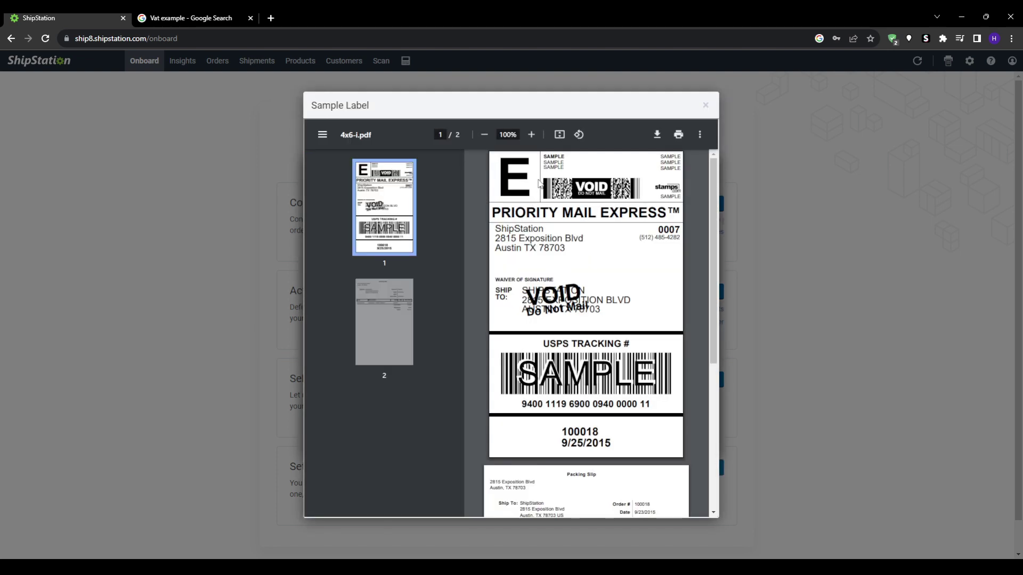
{"action": "scroll", "coordinate": [577, 273], "scroll_direction": "down", "scroll_amount": 4}
{"action": "scroll", "coordinate": [577, 273], "scroll_direction": "down", "scroll_amount": 1}
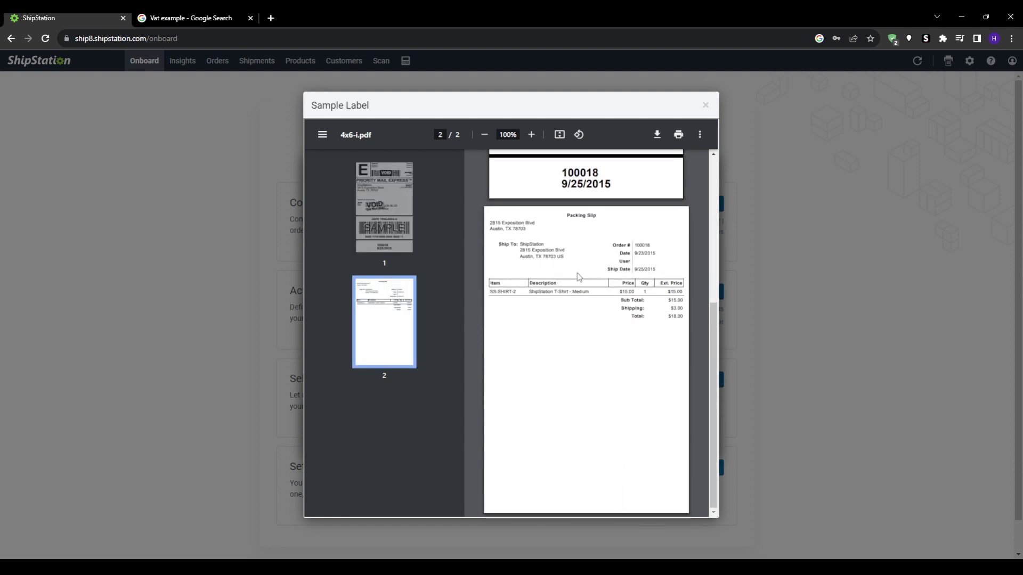
{"action": "scroll", "coordinate": [576, 276], "scroll_direction": "up", "scroll_amount": 5}
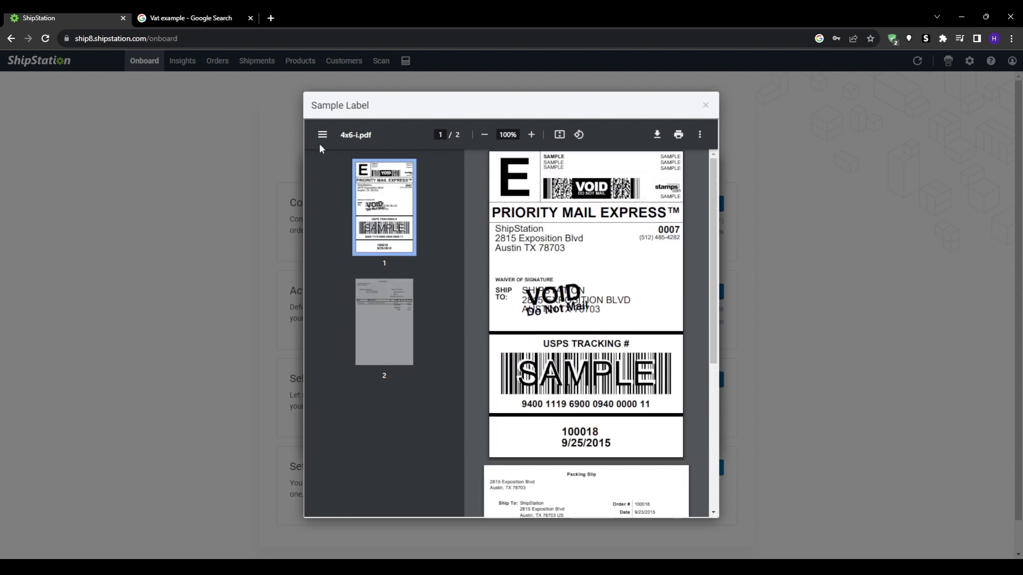
{"action": "left_click", "coordinate": [322, 136]}
{"action": "left_click", "coordinate": [322, 136]}
{"action": "left_click", "coordinate": [322, 136]}
{"action": "left_click", "coordinate": [704, 107]}
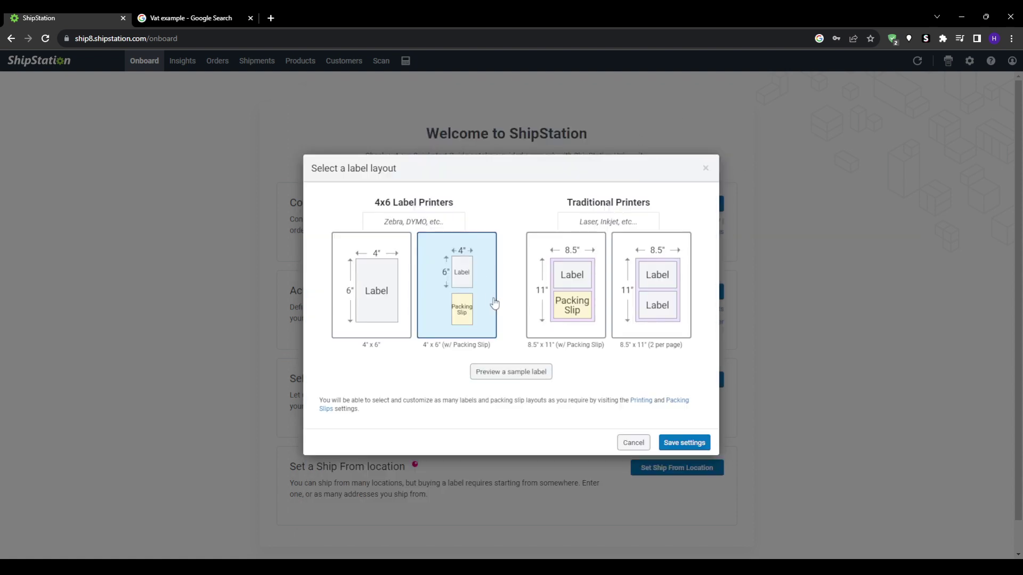
{"action": "left_click", "coordinate": [366, 297]}
{"action": "left_click", "coordinate": [624, 292]}
{"action": "left_click", "coordinate": [577, 299]}
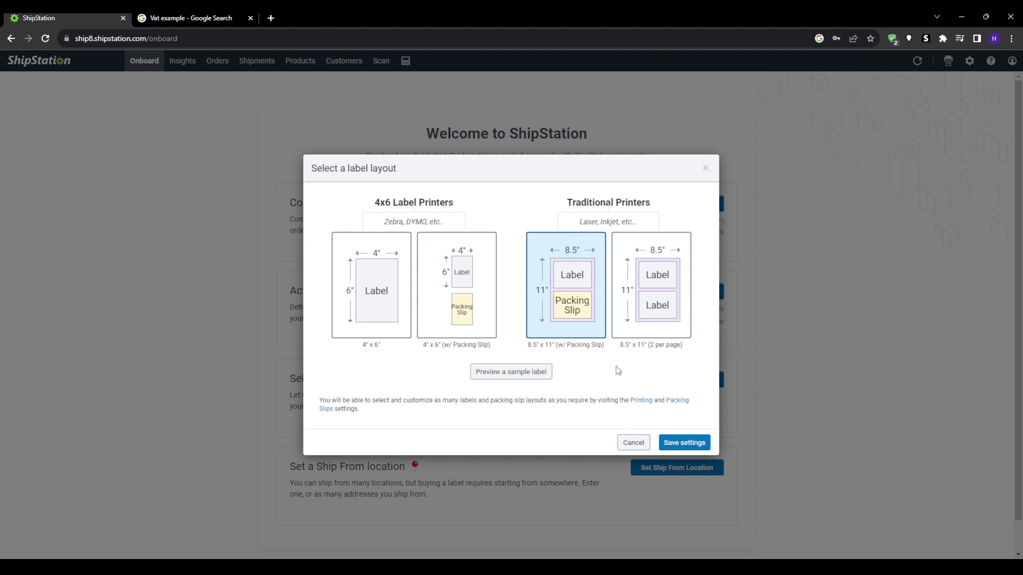
{"action": "triple_click", "coordinate": [598, 222]}
{"action": "left_click_drag", "start_coordinate": [372, 223], "coordinate": [403, 222]}
{"action": "left_click", "coordinate": [633, 443]}
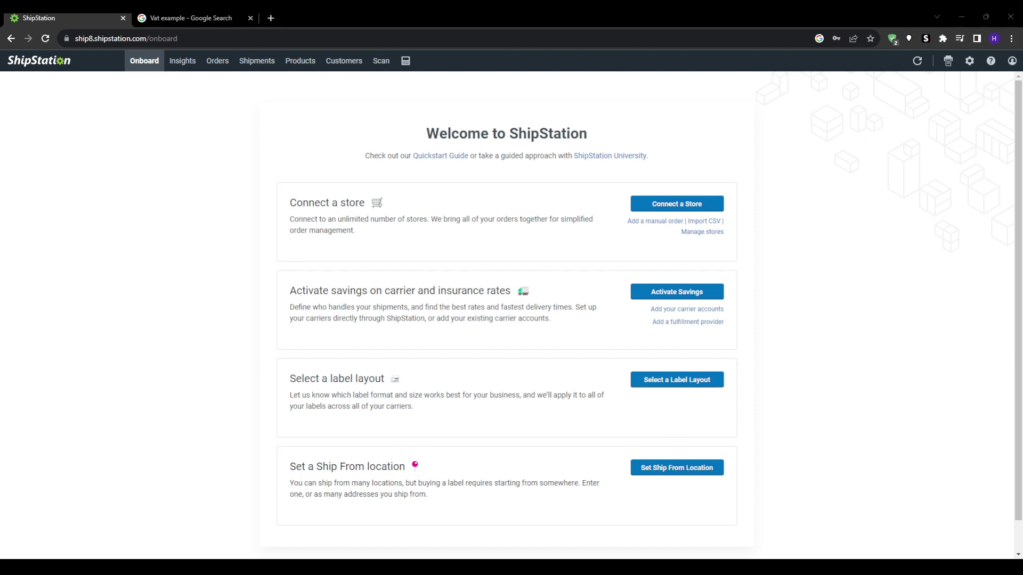
{"action": "left_click_drag", "start_coordinate": [290, 467], "coordinate": [408, 466]}
{"action": "left_click", "coordinate": [474, 454]}
{"action": "scroll", "coordinate": [468, 454], "scroll_direction": "down", "scroll_amount": 1}
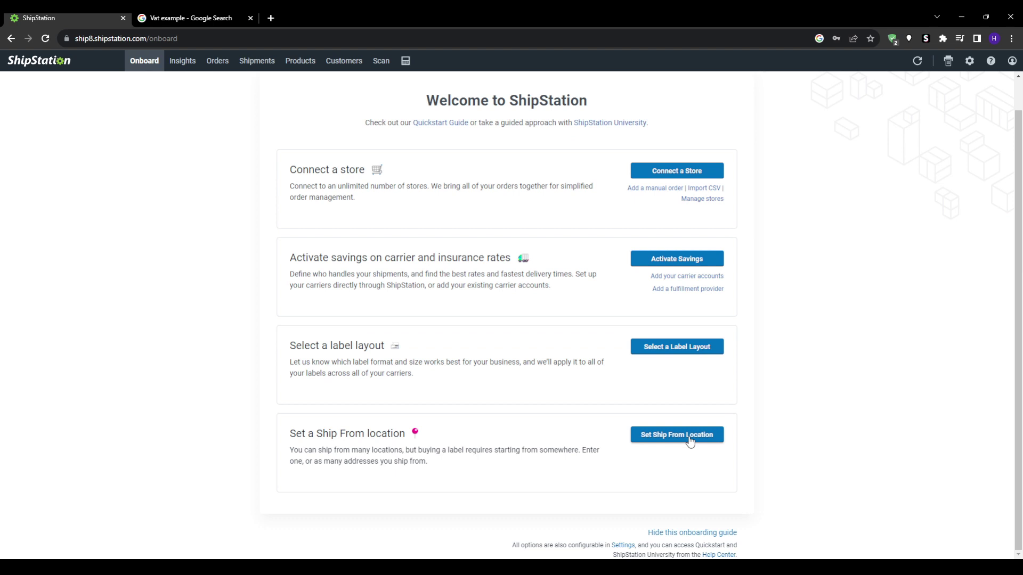
{"action": "left_click", "coordinate": [690, 441]}
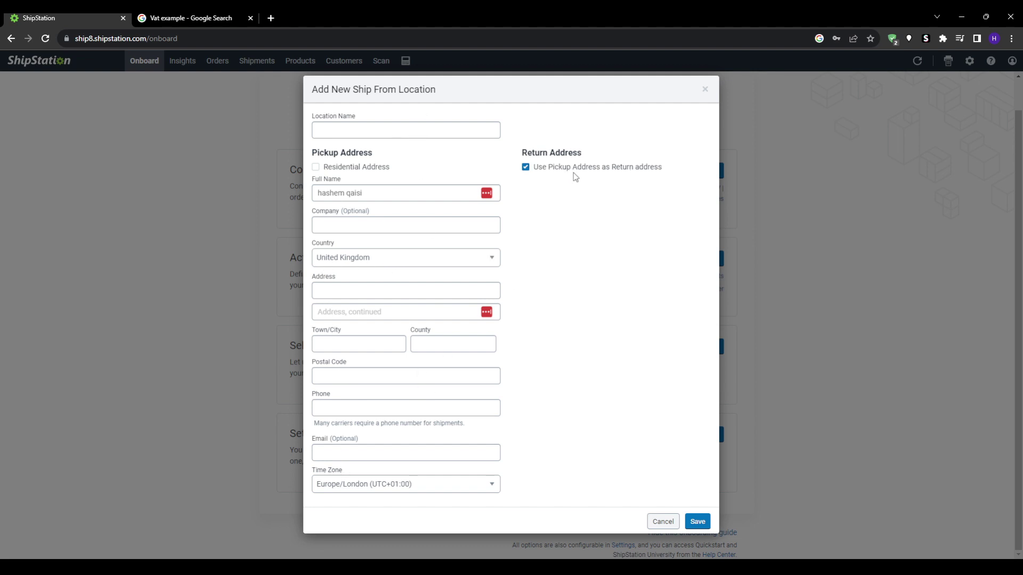
{"action": "triple_click", "coordinate": [560, 155]}
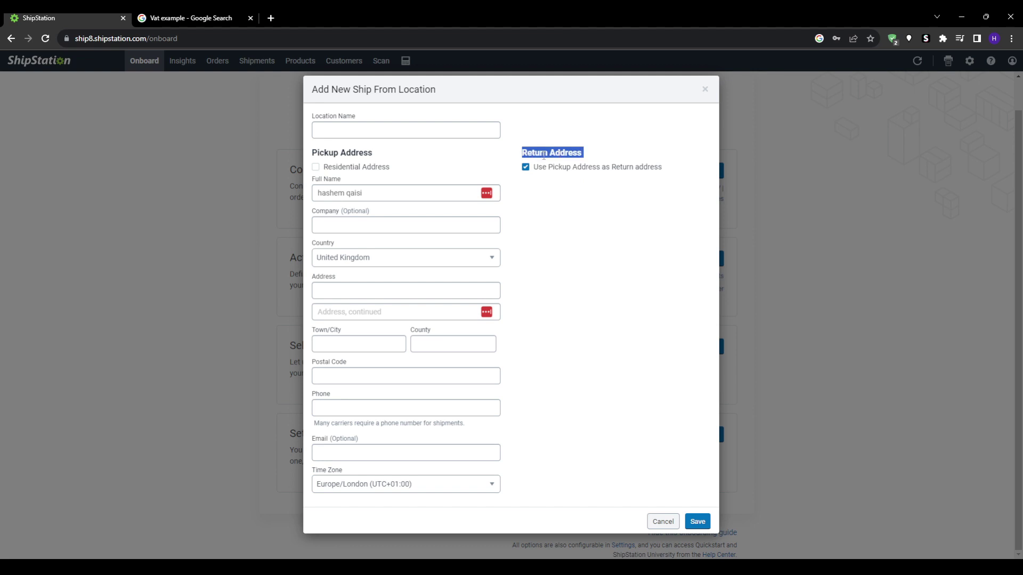
{"action": "left_click", "coordinate": [255, 197]}
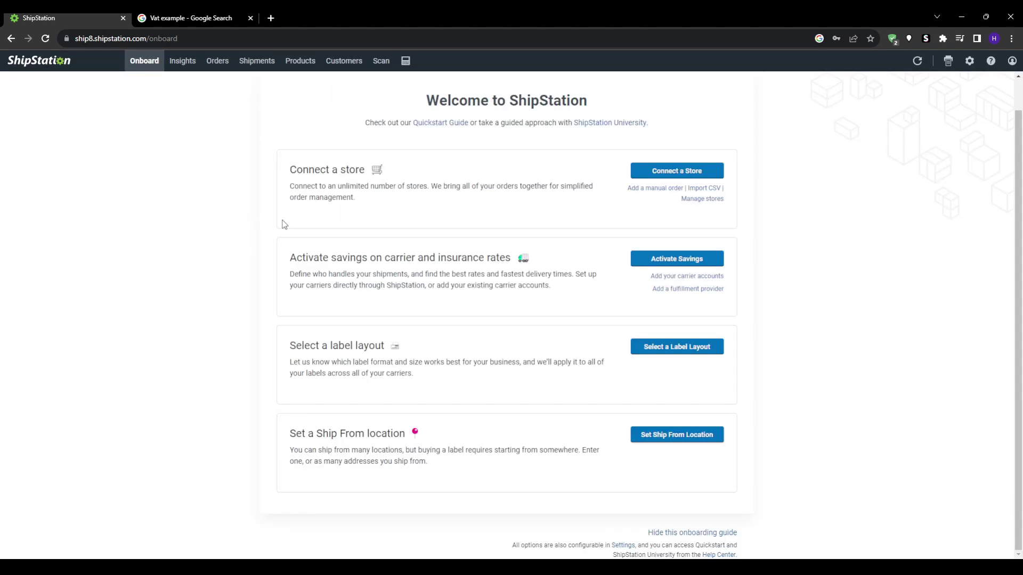
{"action": "scroll", "coordinate": [227, 332], "scroll_direction": "up", "scroll_amount": 1}
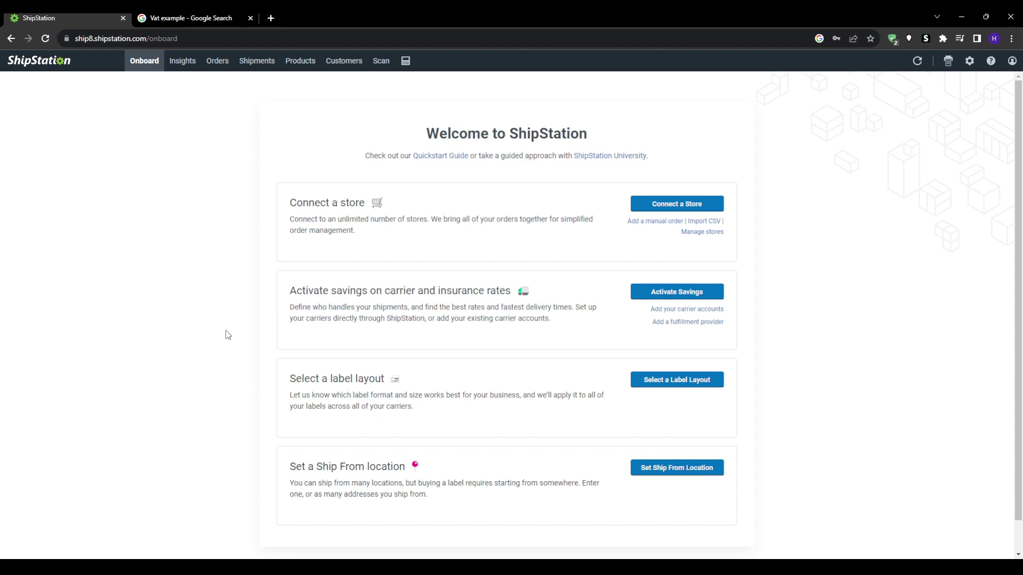
{"action": "left_click", "coordinate": [670, 468]}
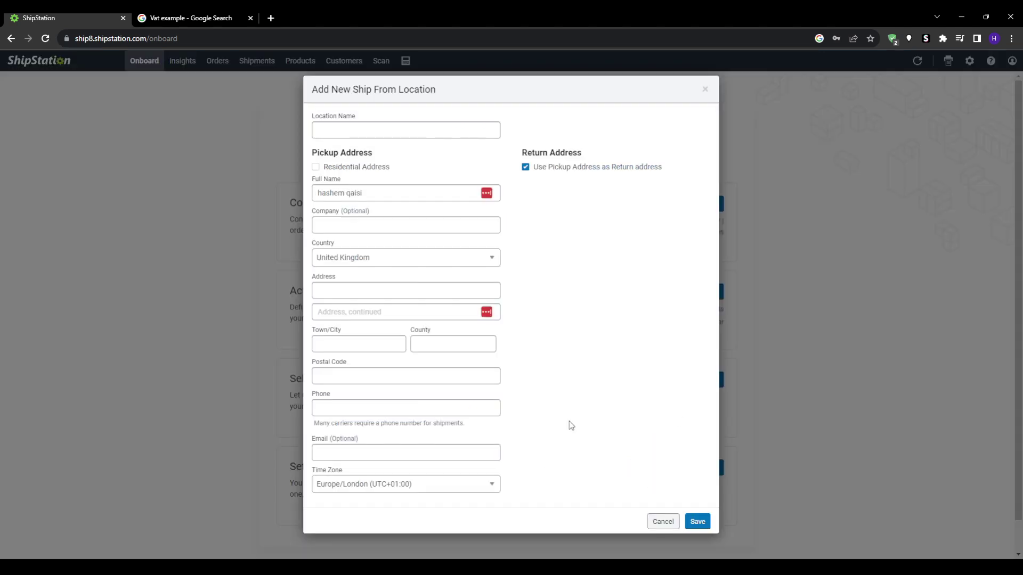
{"action": "left_click", "coordinate": [842, 294]}
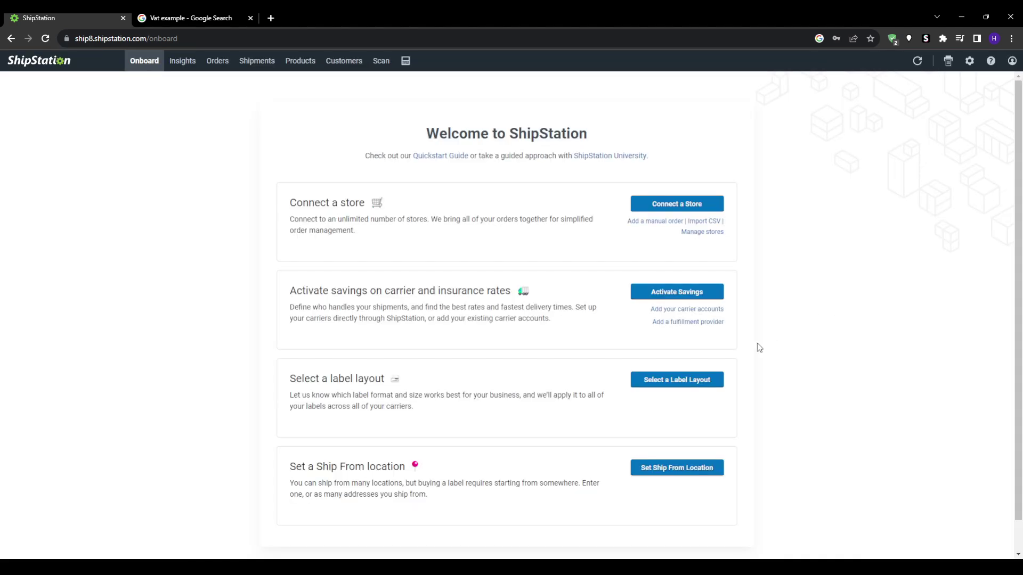
{"action": "left_click", "coordinate": [663, 221]}
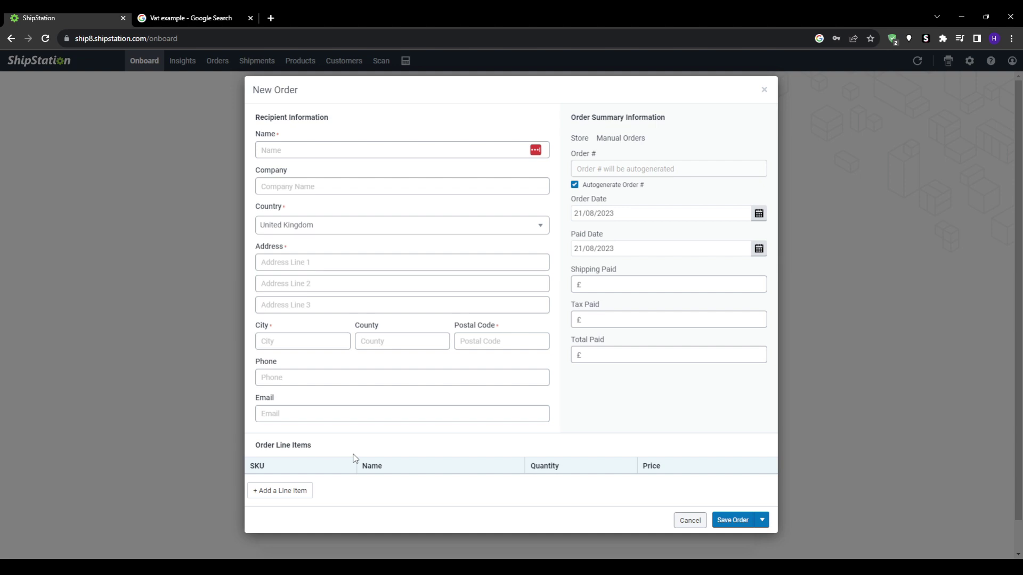
{"action": "left_click", "coordinate": [64, 393]}
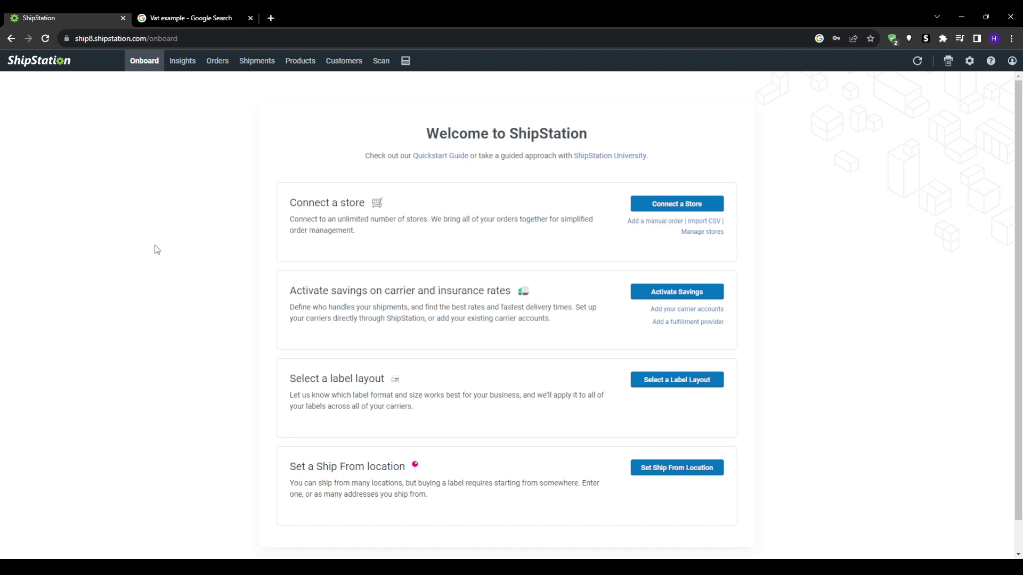
{"action": "left_click", "coordinate": [183, 61]}
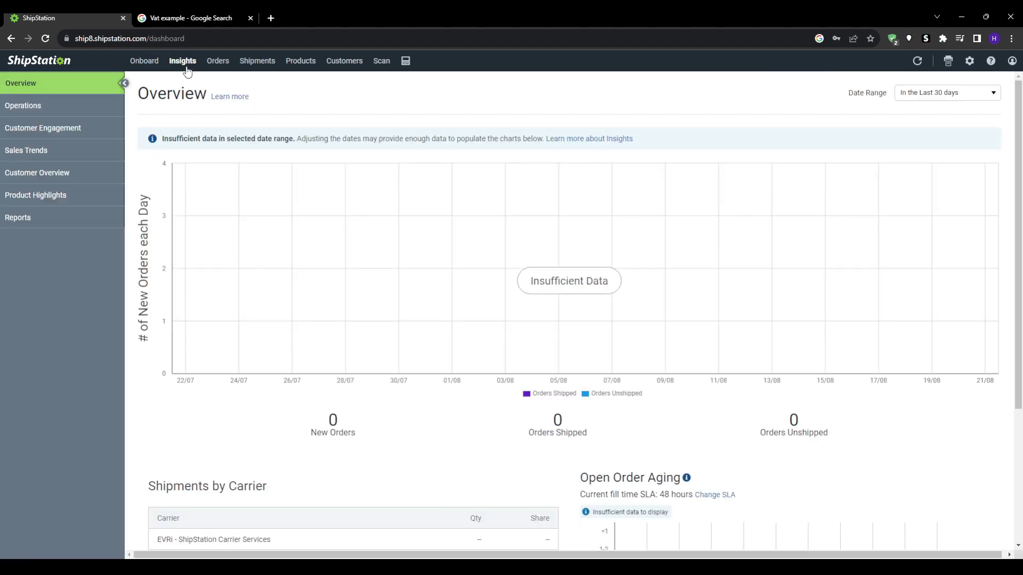
{"action": "scroll", "coordinate": [346, 388], "scroll_direction": "down", "scroll_amount": 3}
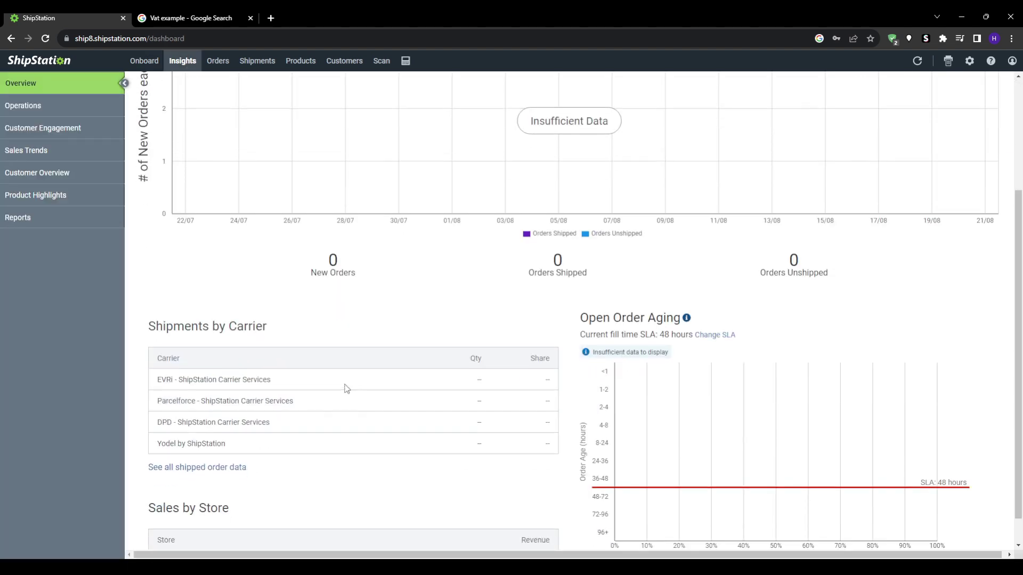
{"action": "scroll", "coordinate": [480, 450], "scroll_direction": "up", "scroll_amount": 4}
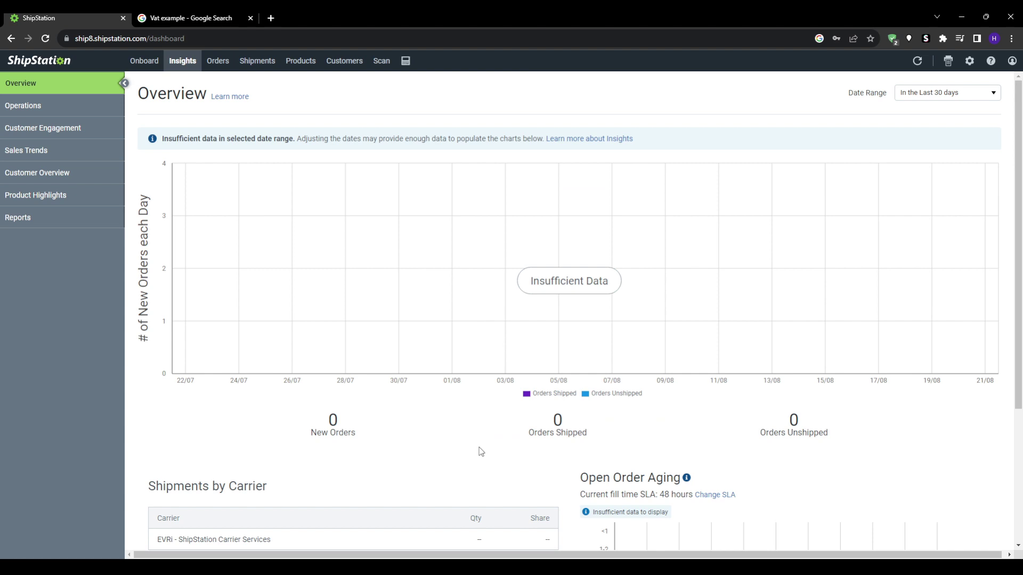
{"action": "scroll", "coordinate": [481, 451], "scroll_direction": "down", "scroll_amount": 4}
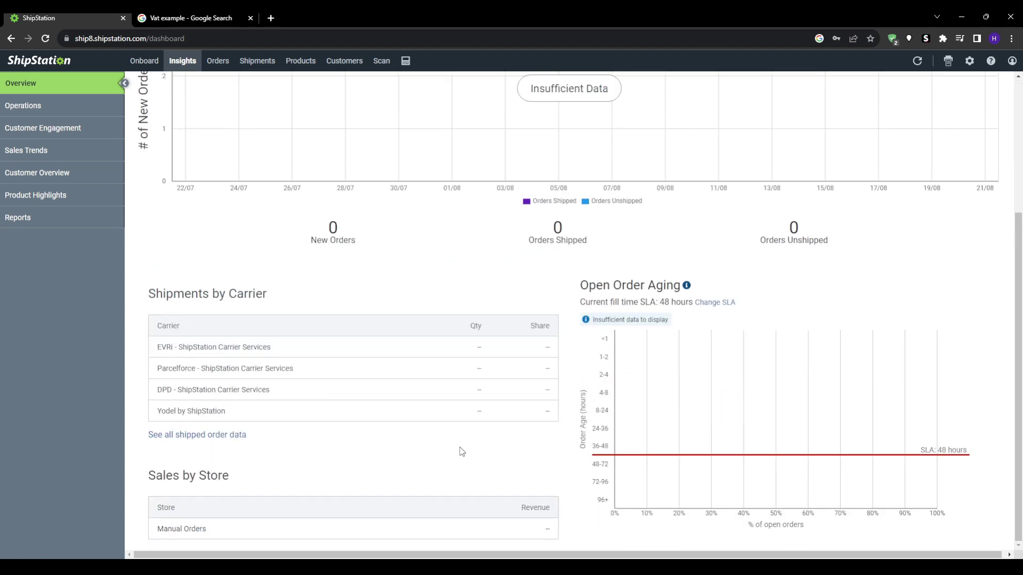
{"action": "scroll", "coordinate": [371, 318], "scroll_direction": "up", "scroll_amount": 4}
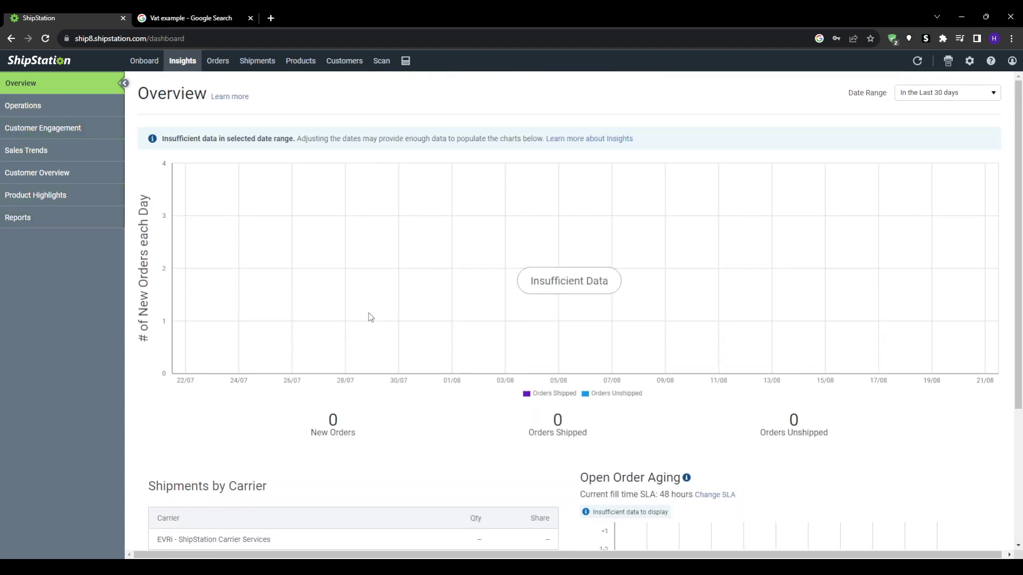
{"action": "left_click", "coordinate": [11, 38]}
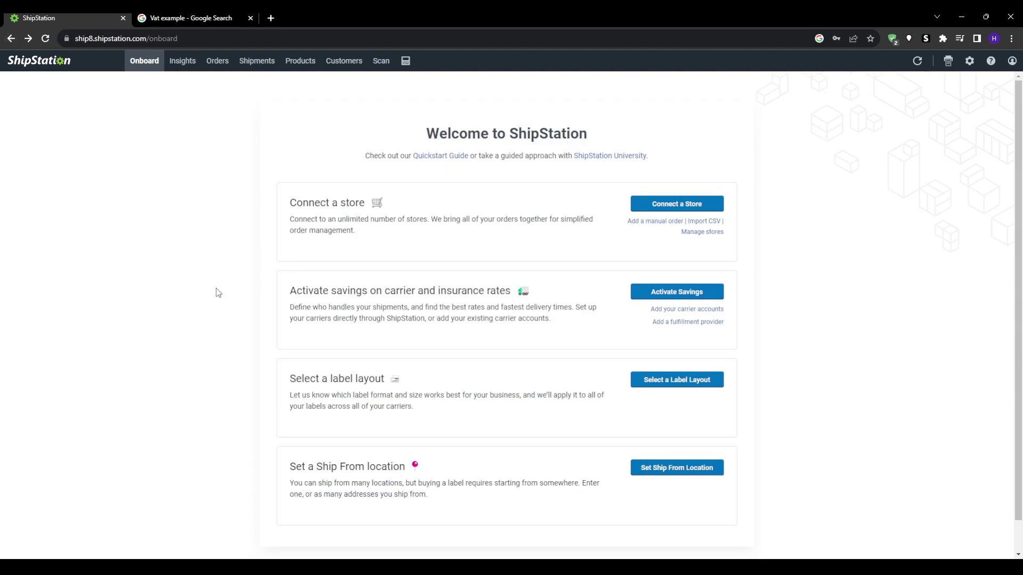